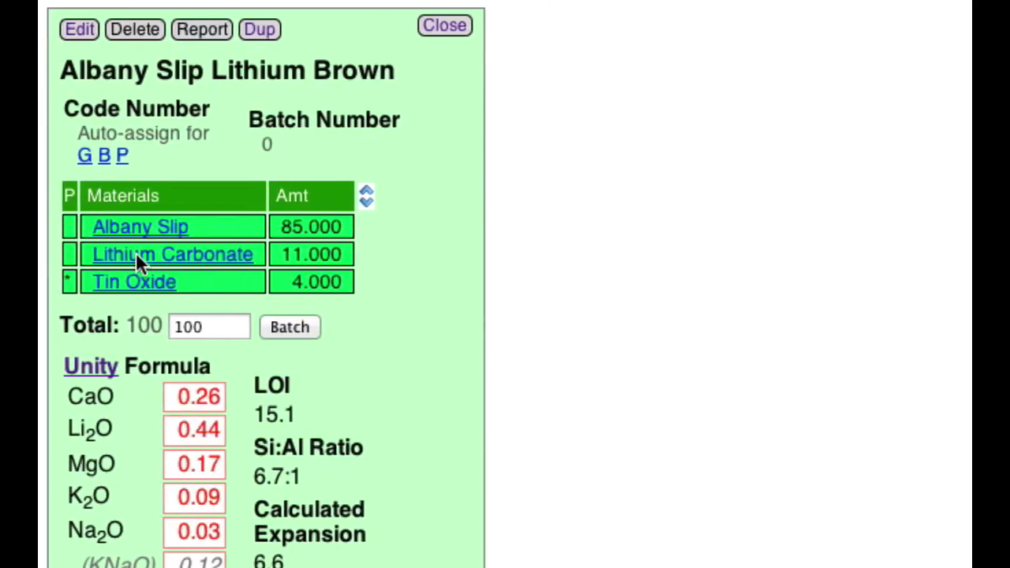
# Show Lithium Carbonate's reference analysis (Li2O 40.7%, CO2 59.3) and select its CO2 value
pyautogui.click(601, 263)
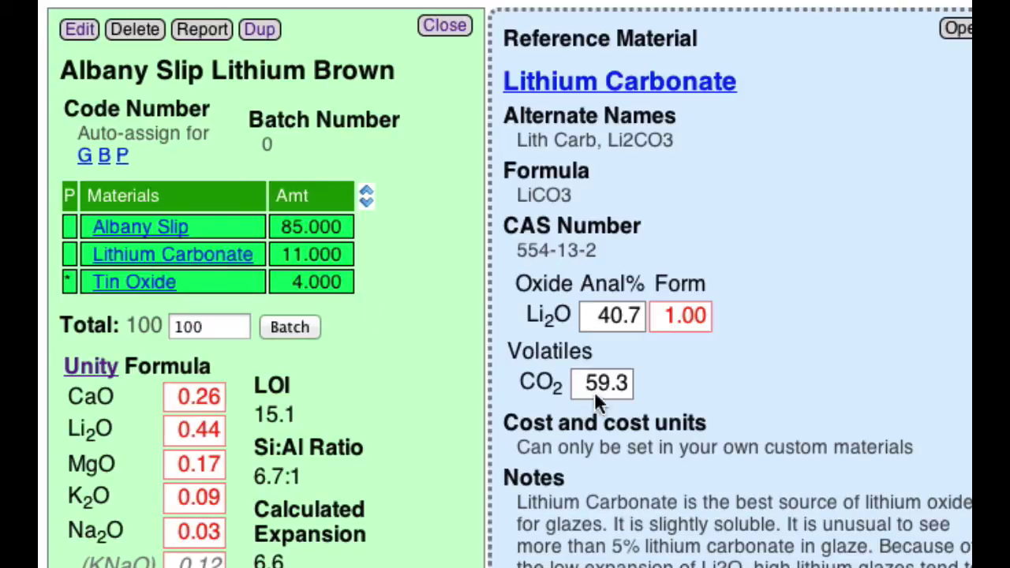
pyautogui.doubleClick(621, 382)
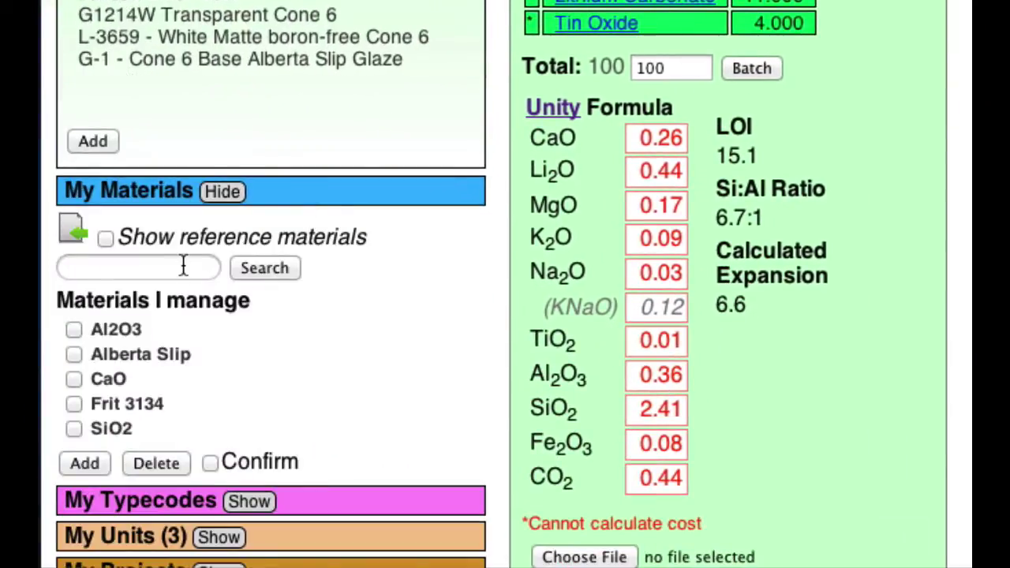
# Search materials for 'F-493' with reference materials included to find Fusion Frit F-493
pyautogui.click(183, 267)
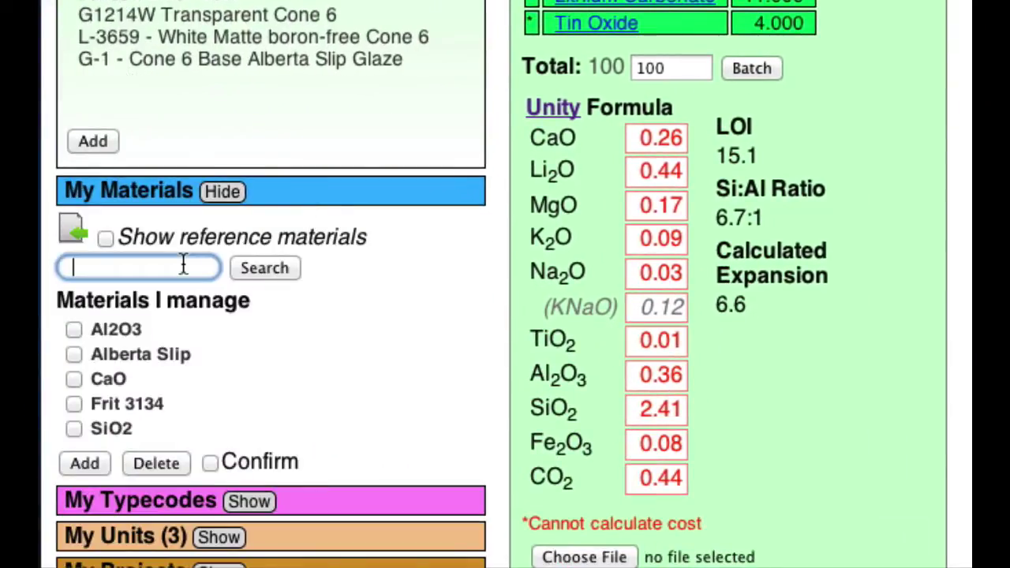
pyautogui.write('F-493')
pyautogui.click(265, 268)
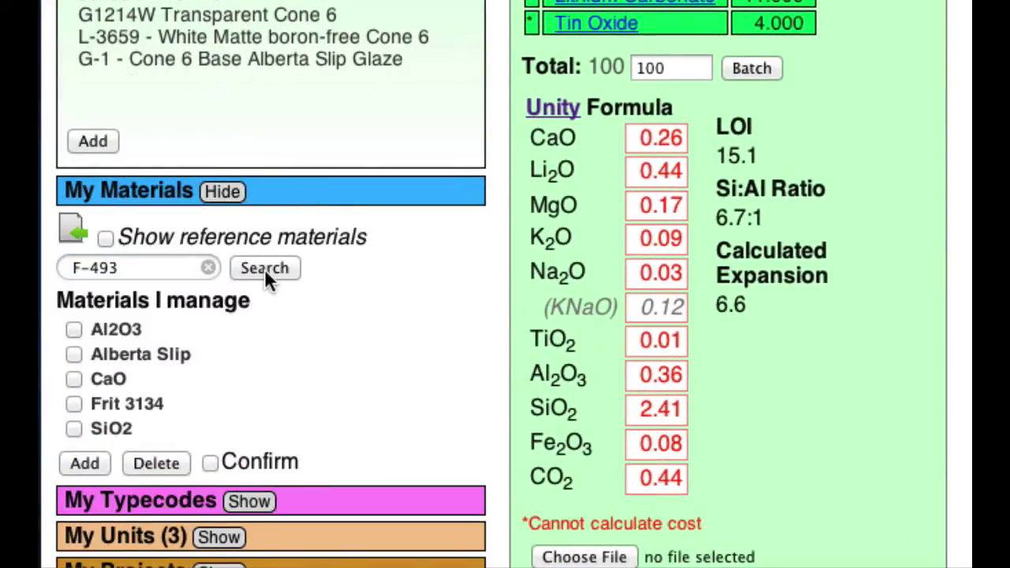
pyautogui.click(106, 239)
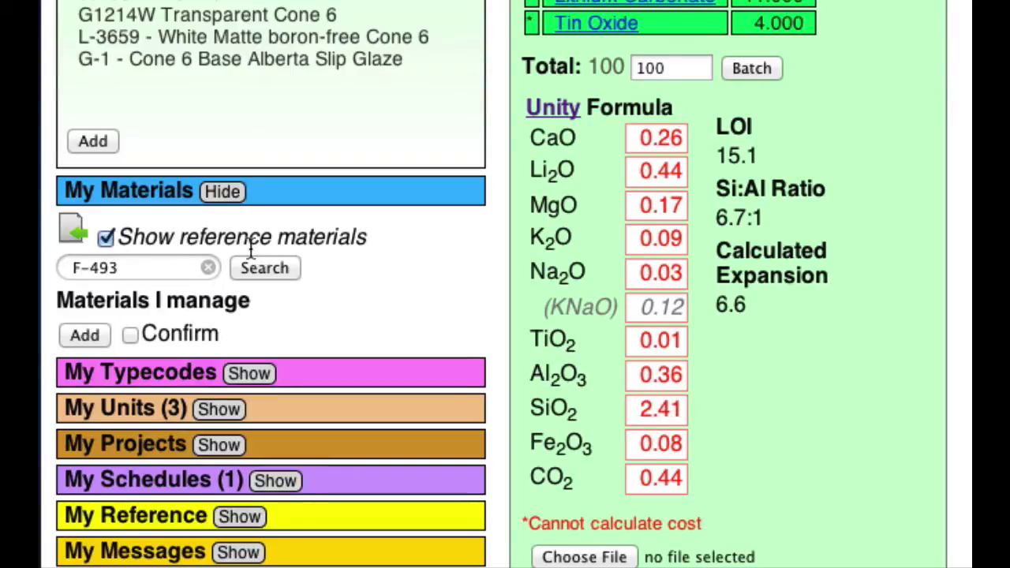
pyautogui.click(277, 266)
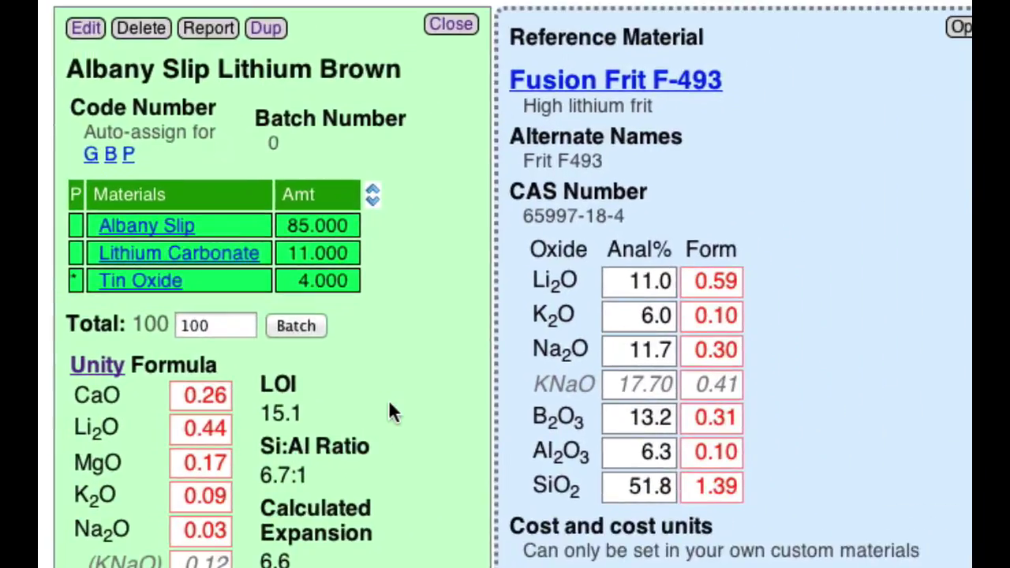
# Check Fusion Frit F-493's Li2O percentage, then bring Lithium Carbonate's reference data back
pyautogui.doubleClick(642, 282)
pyautogui.click(654, 280)
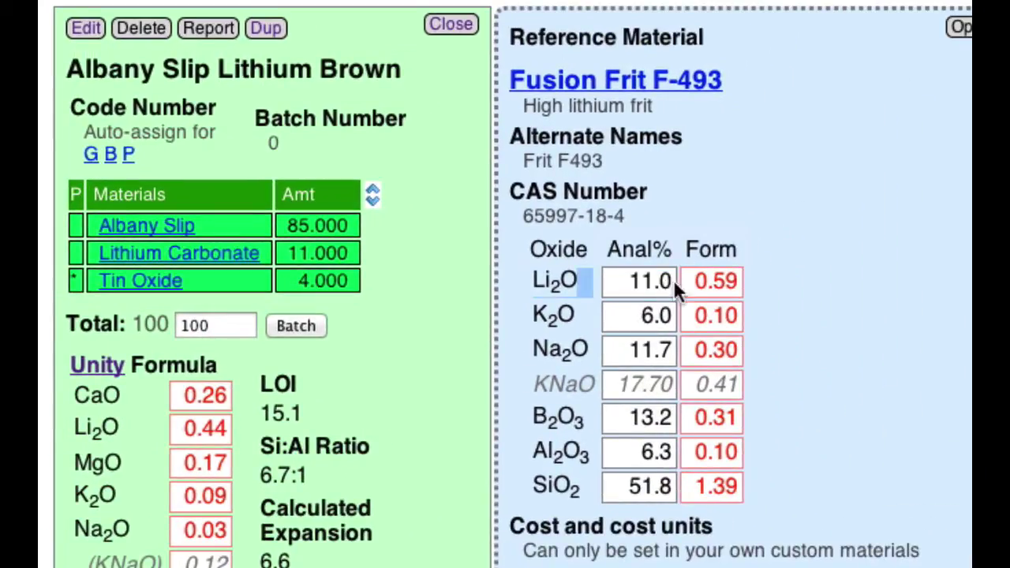
pyautogui.click(650, 282)
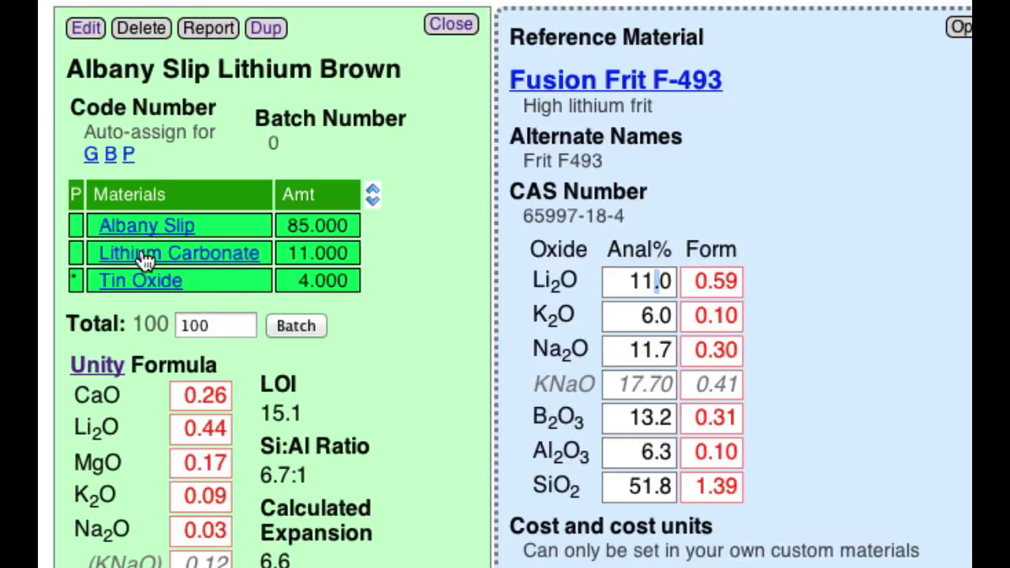
pyautogui.click(259, 261)
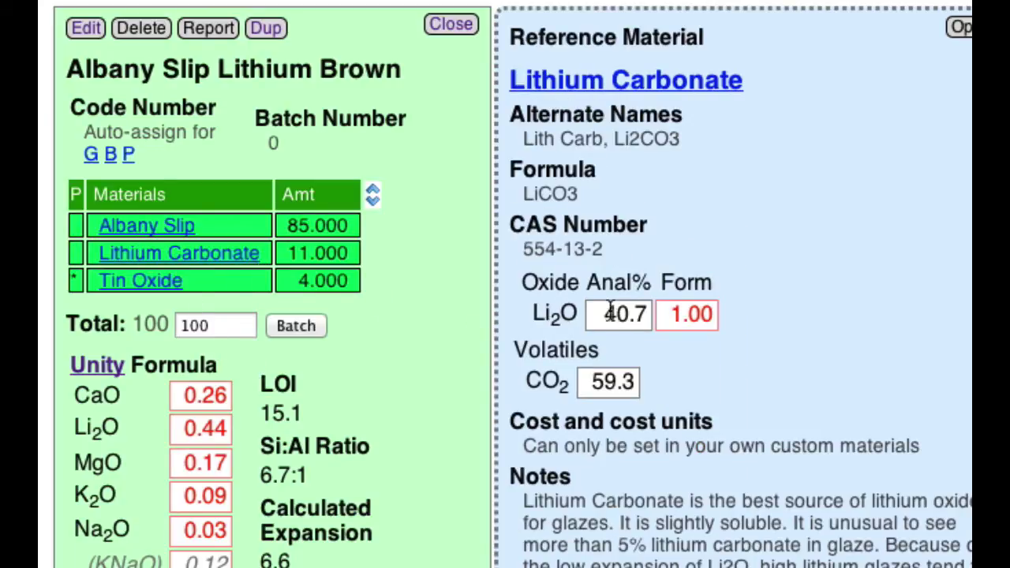
pyautogui.moveTo(605, 313)
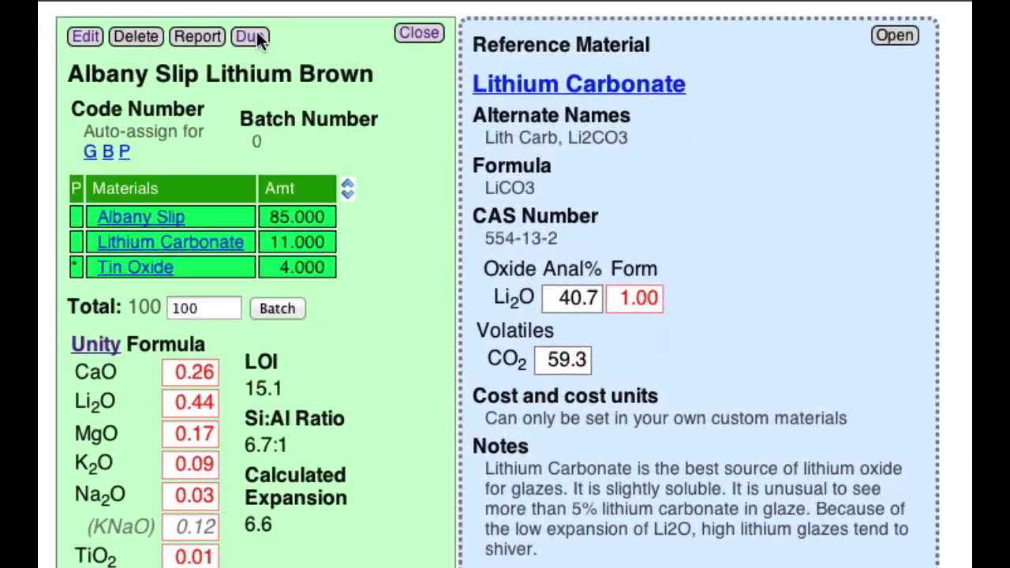
# Duplicate Albany Slip Lithium Brown and delete Lithium Carbonate from the copy
pyautogui.click(256, 35)
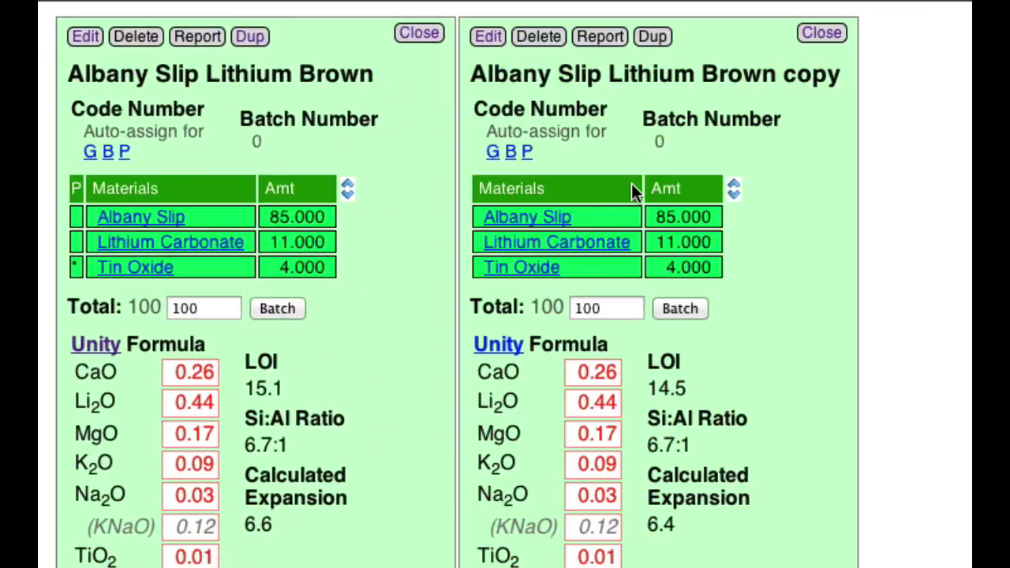
pyautogui.click(488, 37)
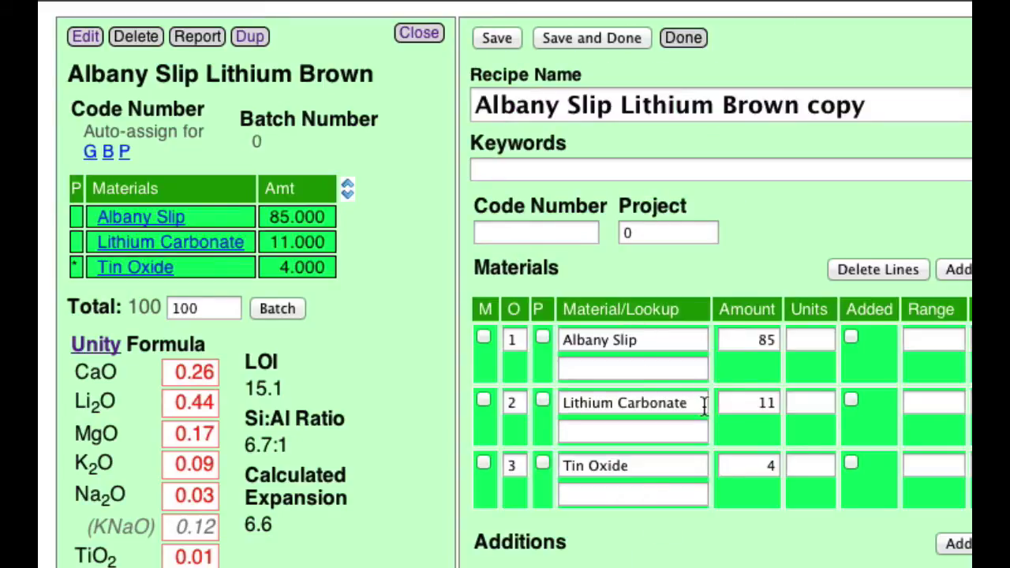
pyautogui.moveTo(703, 404); pyautogui.dragTo(553, 406)
pyautogui.press('BackSpace')
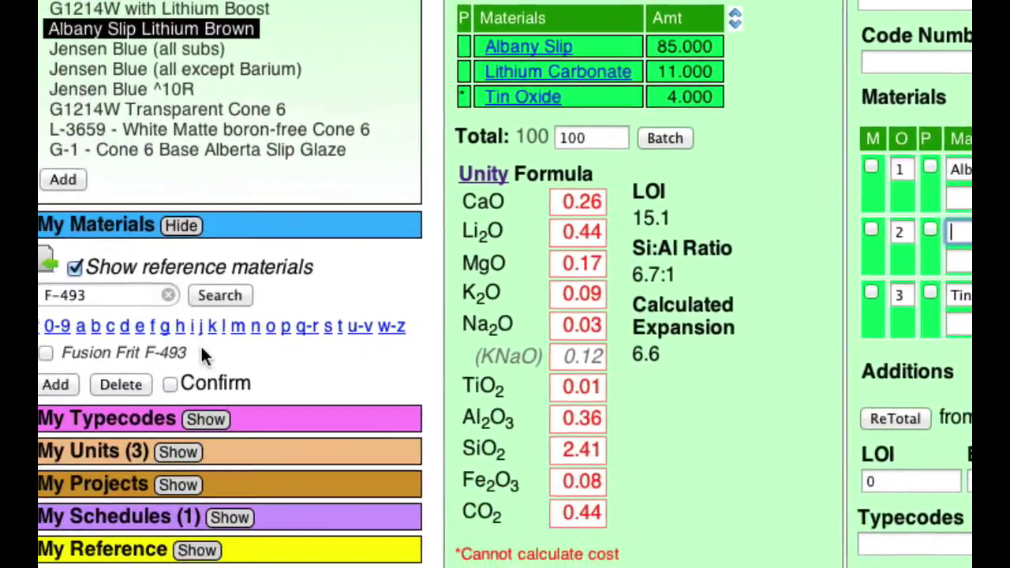
# Add Fusion Frit F-493 at 30 and change Albany Slip from 85 to 66
pyautogui.moveTo(197, 352); pyautogui.dragTo(538, 322)
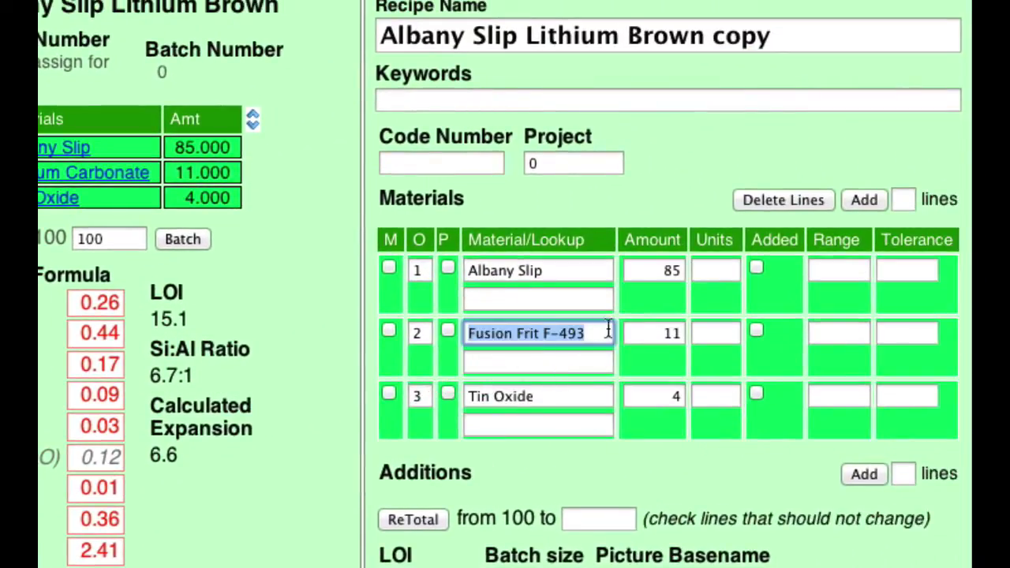
pyautogui.press('Tab')
pyautogui.write('30')
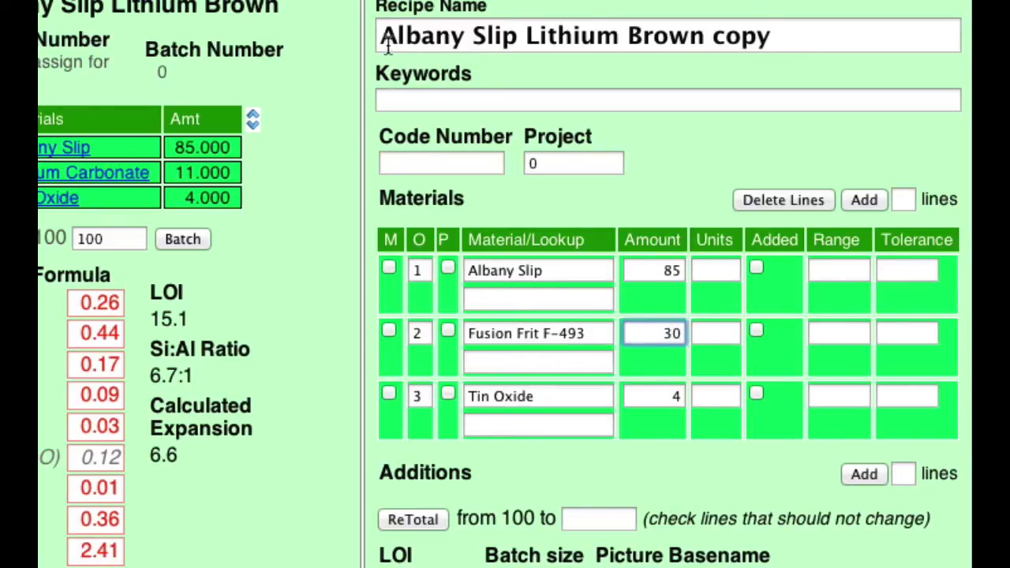
pyautogui.moveTo(667, 270); pyautogui.dragTo(704, 271)
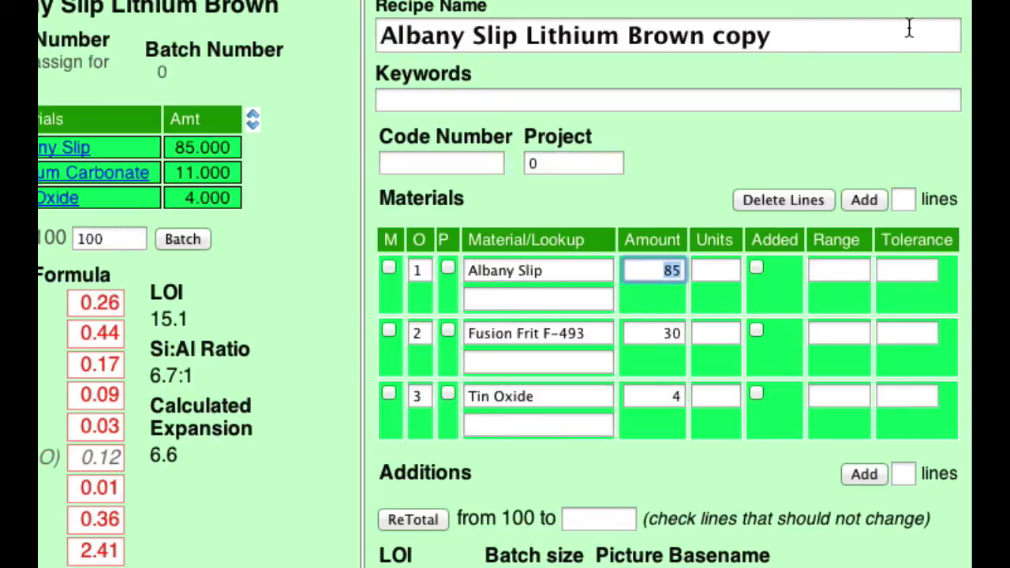
pyautogui.write('7')
pyautogui.press('BackSpace')
pyautogui.write('66')
pyautogui.scroll(2, 402, 34)
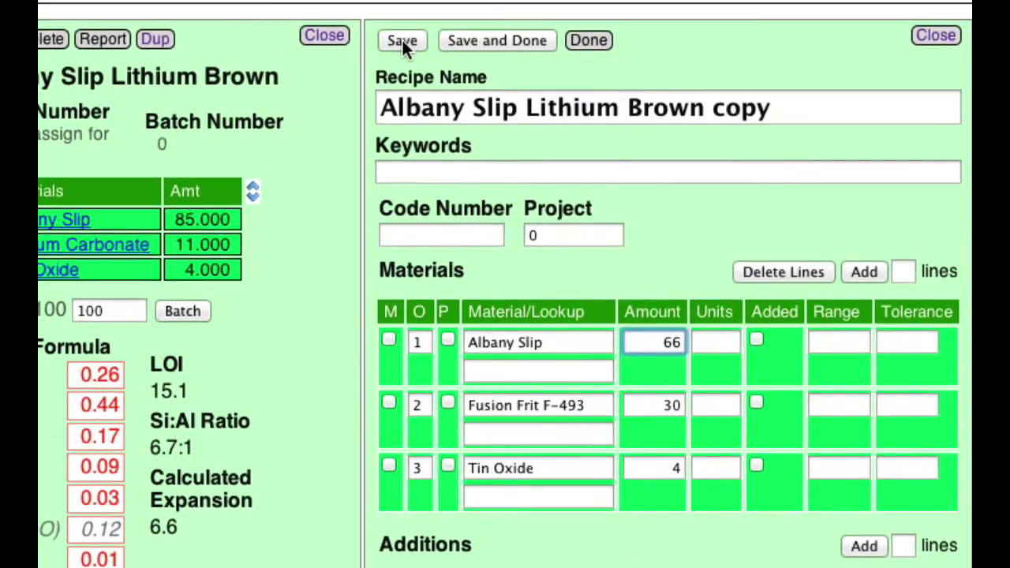
# Save the copy, flag its Tin Oxide red like the original's, and select KNaO 0.32
pyautogui.click(462, 40)
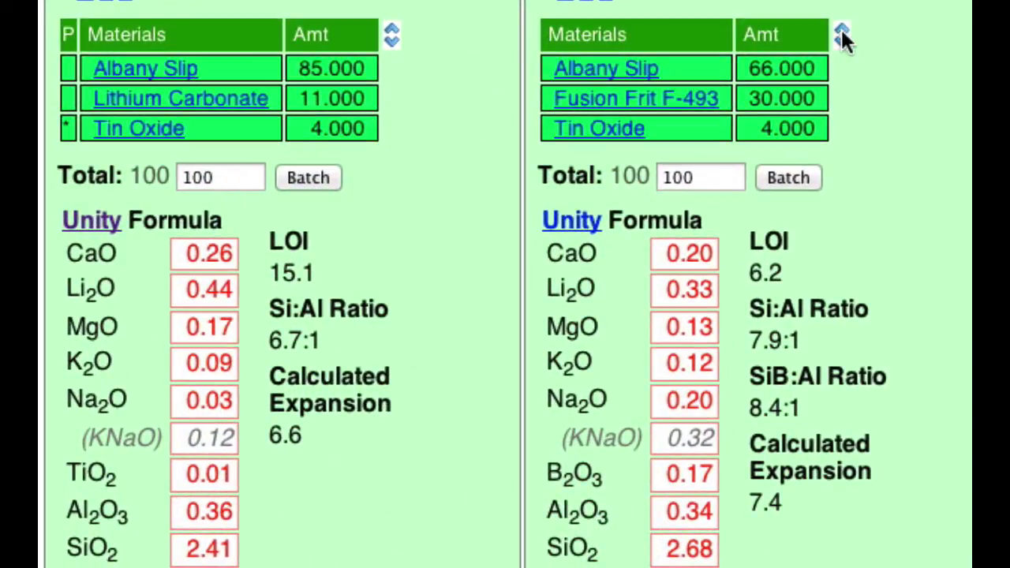
pyautogui.click(841, 34)
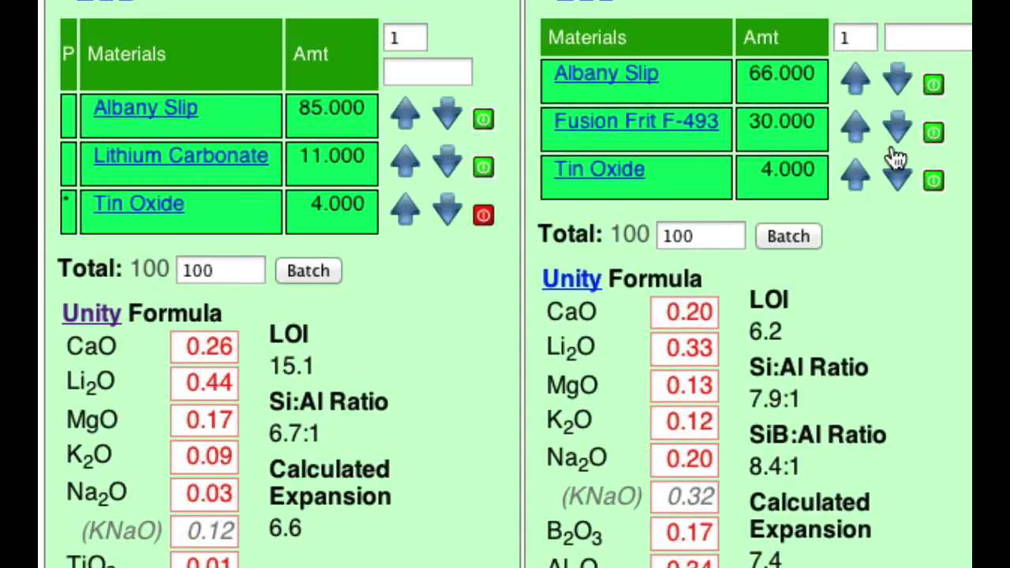
pyautogui.click(933, 181)
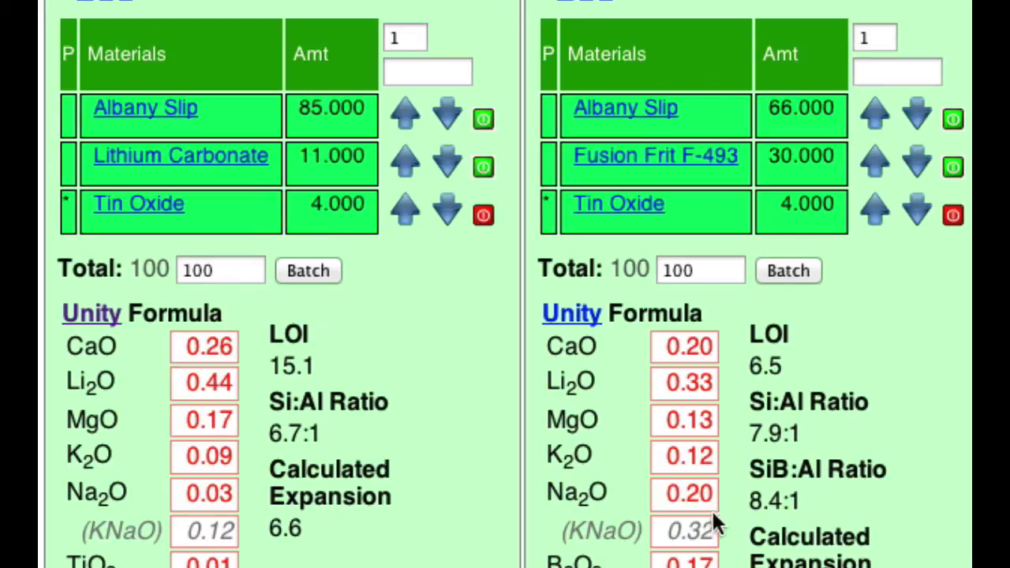
pyautogui.moveTo(669, 534); pyautogui.dragTo(713, 535)
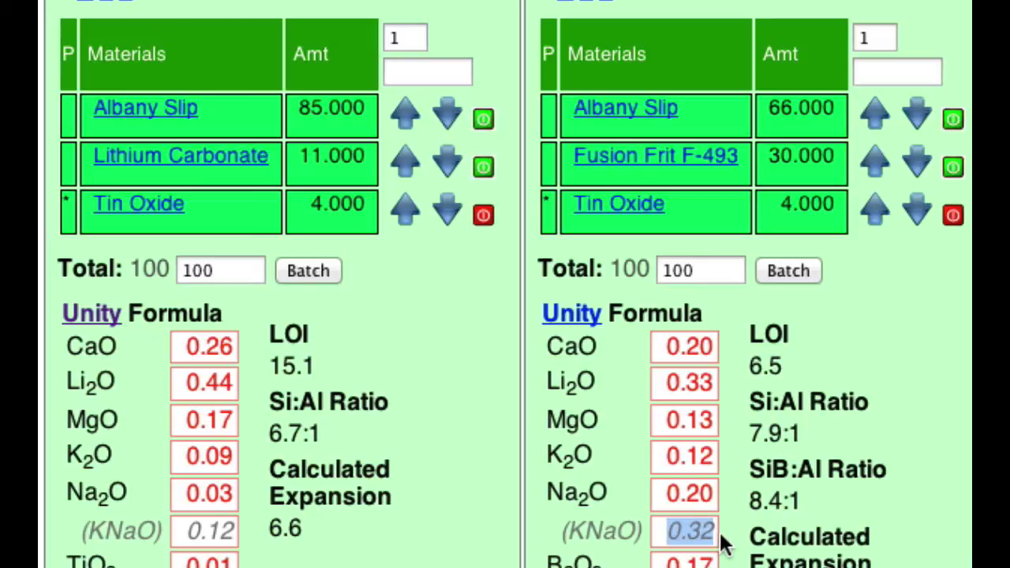
pyautogui.scroll(-3, 702, 528)
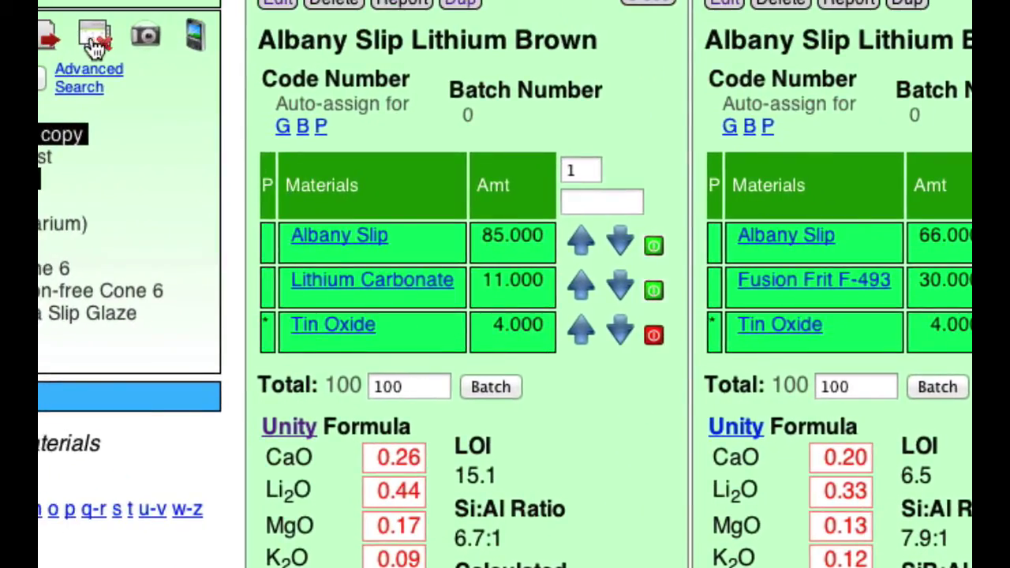
# Close the comparison panels, open G1214W with Lithium Boost from My Recipes, and duplicate it
pyautogui.click(93, 34)
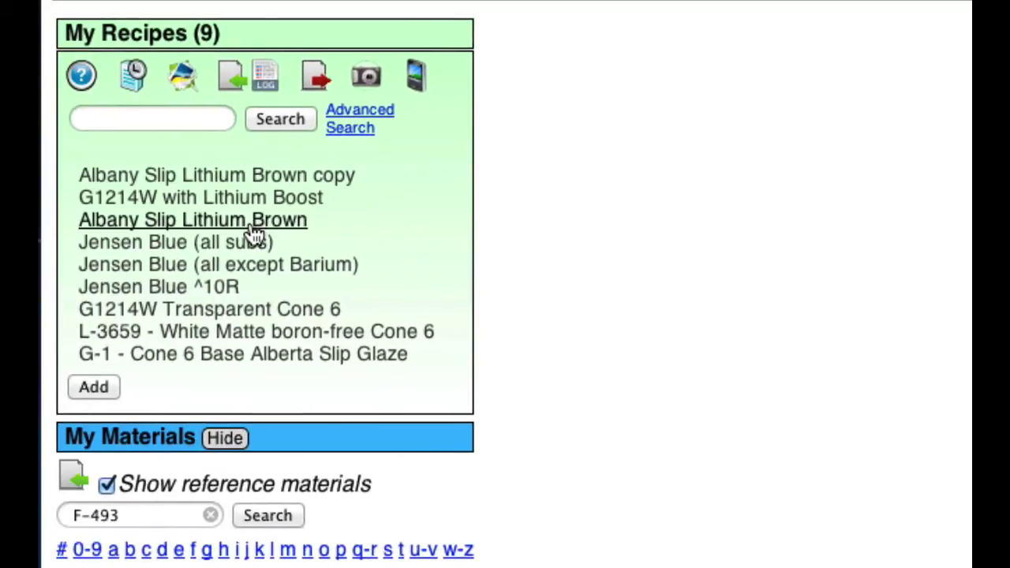
pyautogui.click(251, 196)
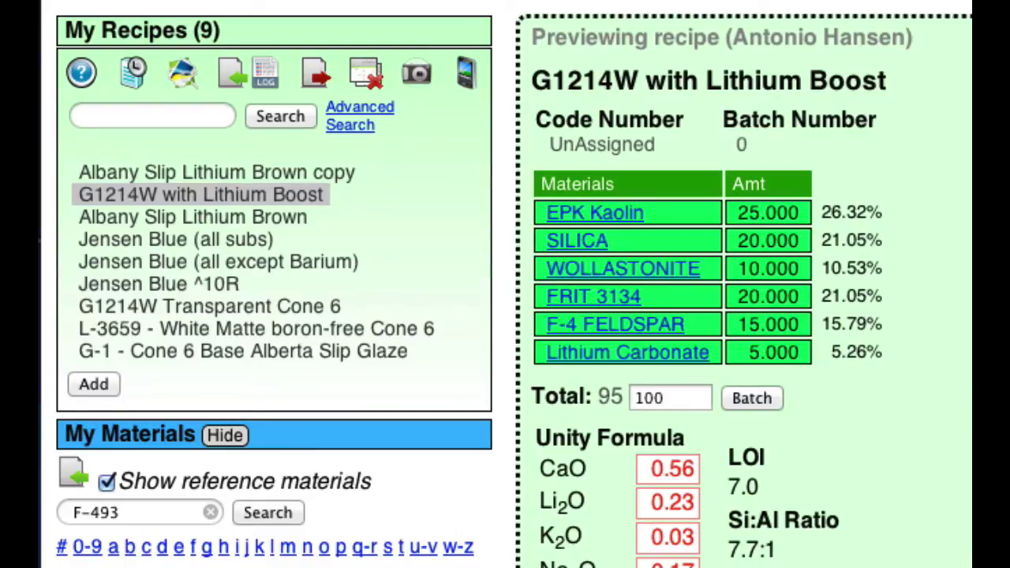
pyautogui.click(911, 448)
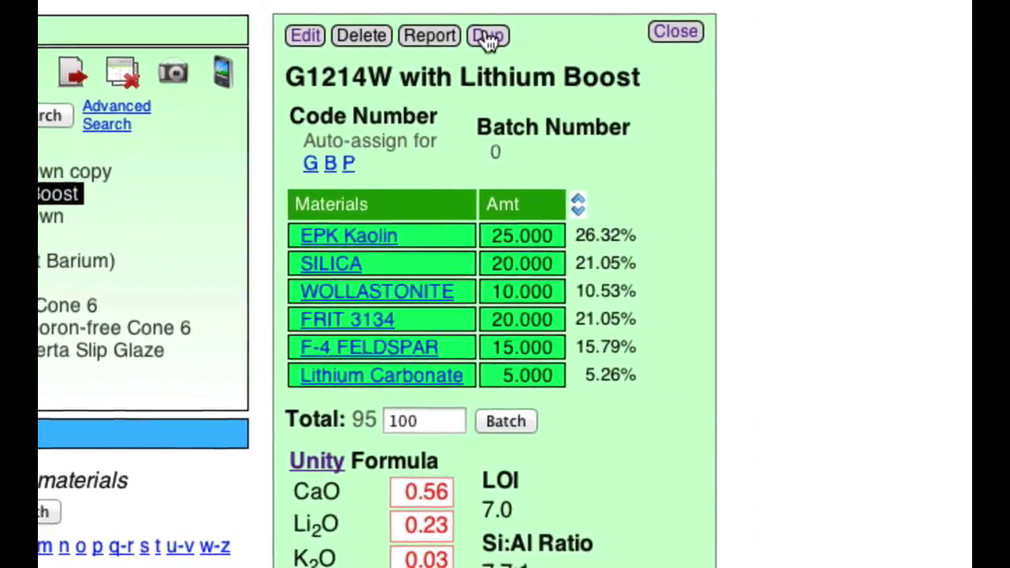
pyautogui.click(488, 38)
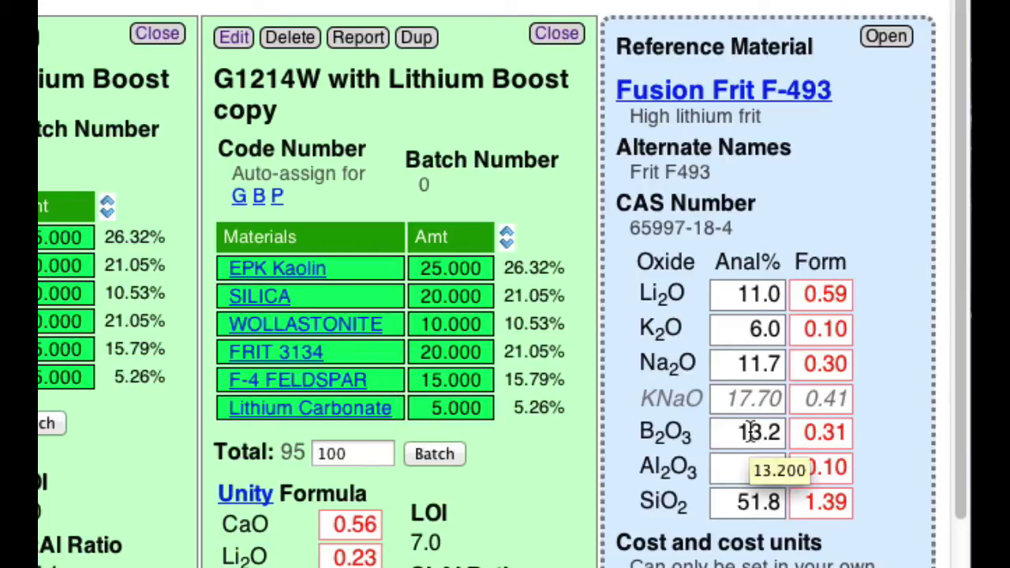
# View Ferro Frit 3134's reference analysis, then clear Lithium Carbonate from the copy's row 6
pyautogui.click(295, 355)
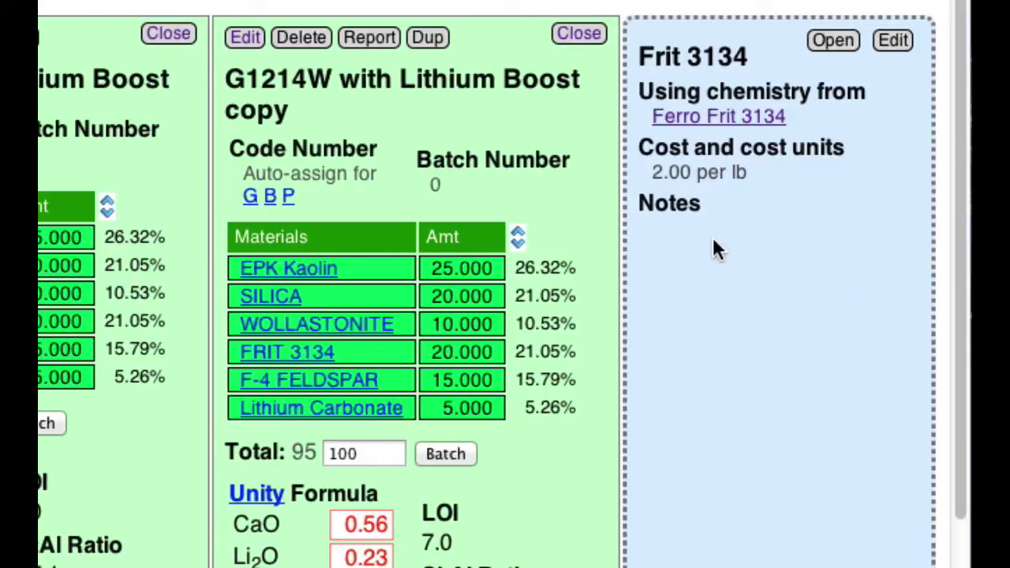
pyautogui.click(722, 118)
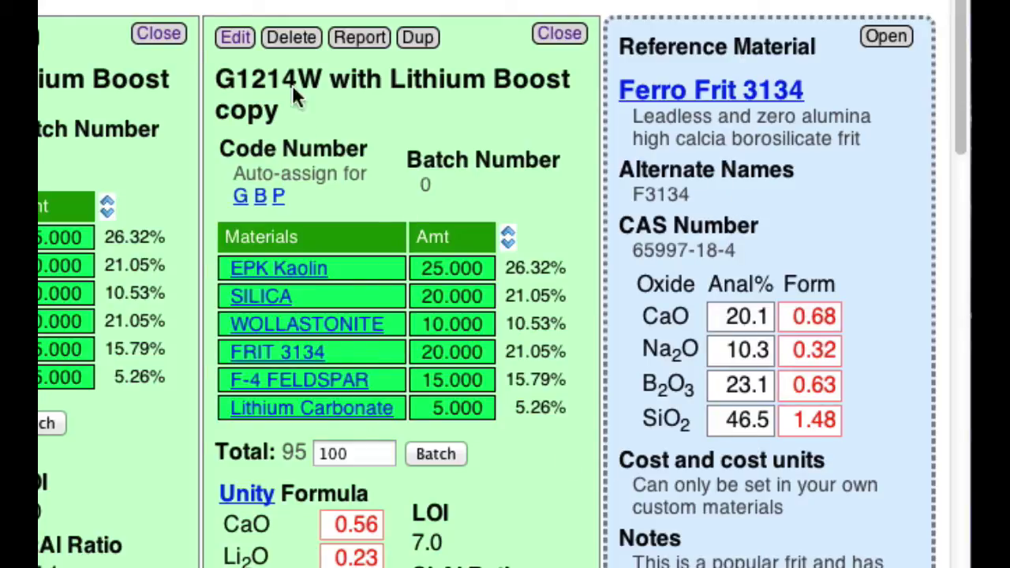
pyautogui.click(235, 37)
pyautogui.scroll(-5, 465, 474)
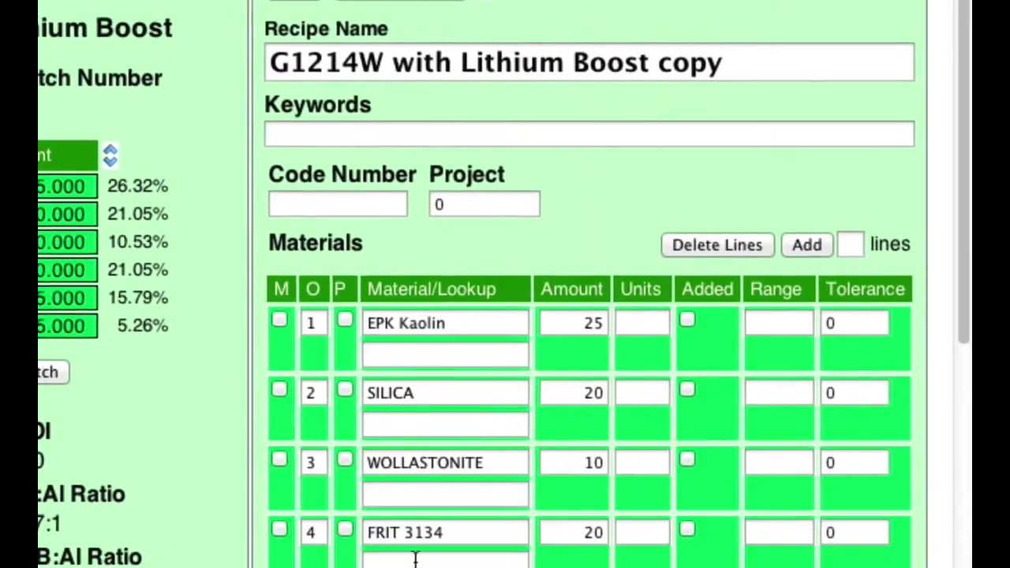
pyautogui.click(513, 492)
pyautogui.press('BackSpace')
pyautogui.moveTo(525, 498); pyautogui.dragTo(332, 496)
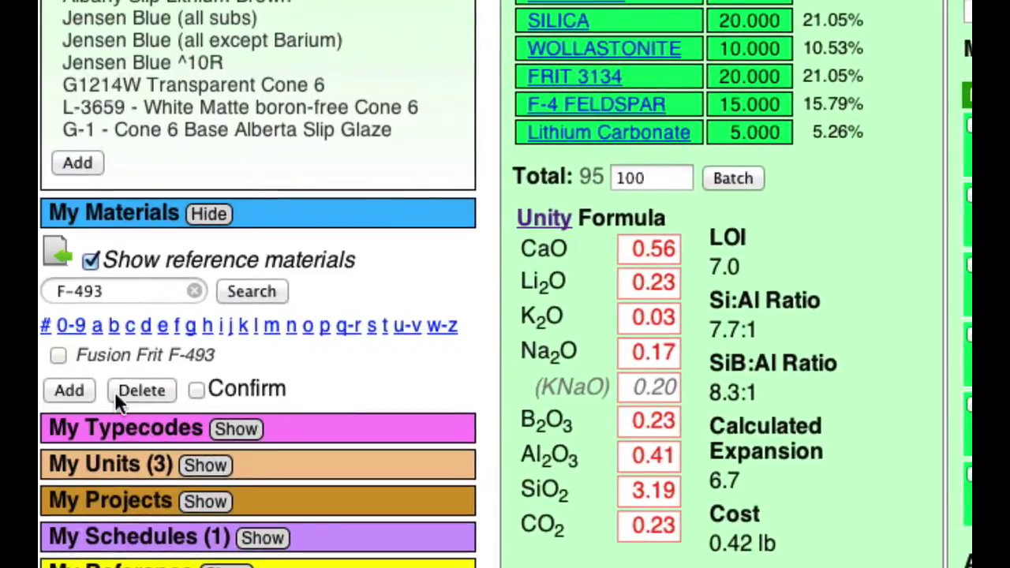
# Put Fusion Frit F-493 at 20 in row 6, save, and delete the F-4 Feldspar row
pyautogui.moveTo(217, 352); pyautogui.dragTo(436, 487)
pyautogui.click(615, 485)
pyautogui.moveTo(615, 484); pyautogui.dragTo(633, 484)
pyautogui.write('20')
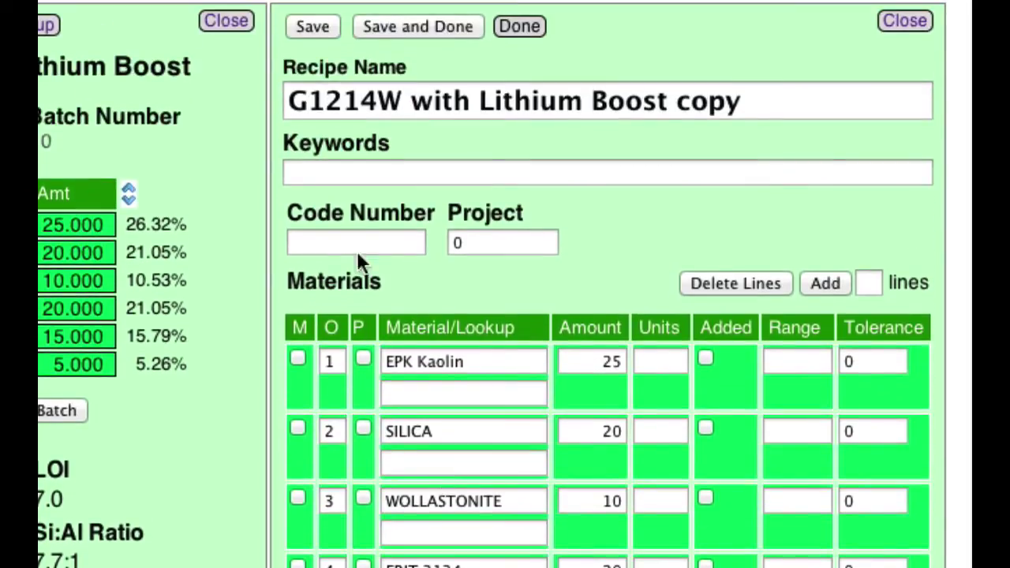
pyautogui.click(319, 26)
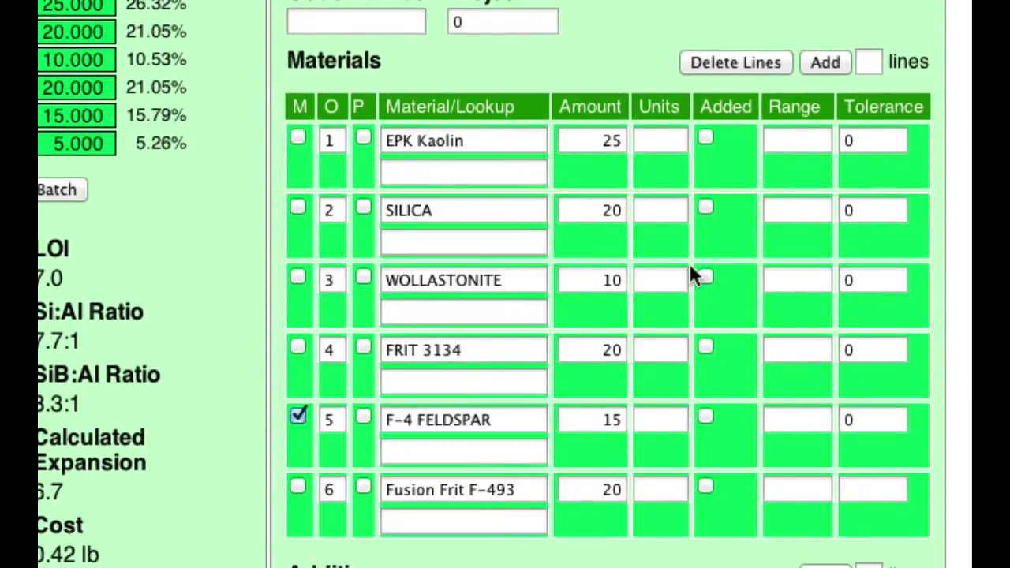
pyautogui.click(753, 63)
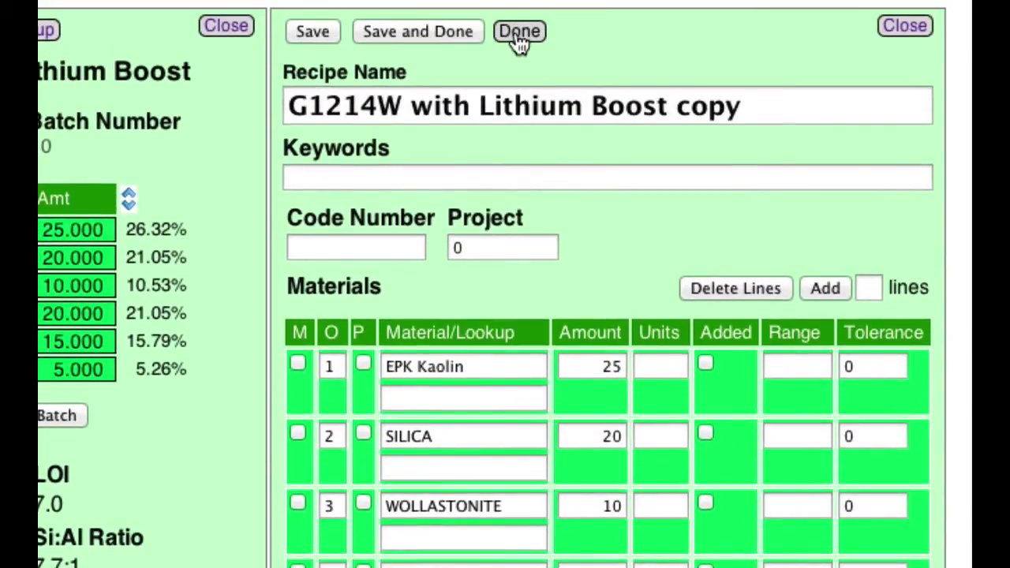
pyautogui.click(518, 33)
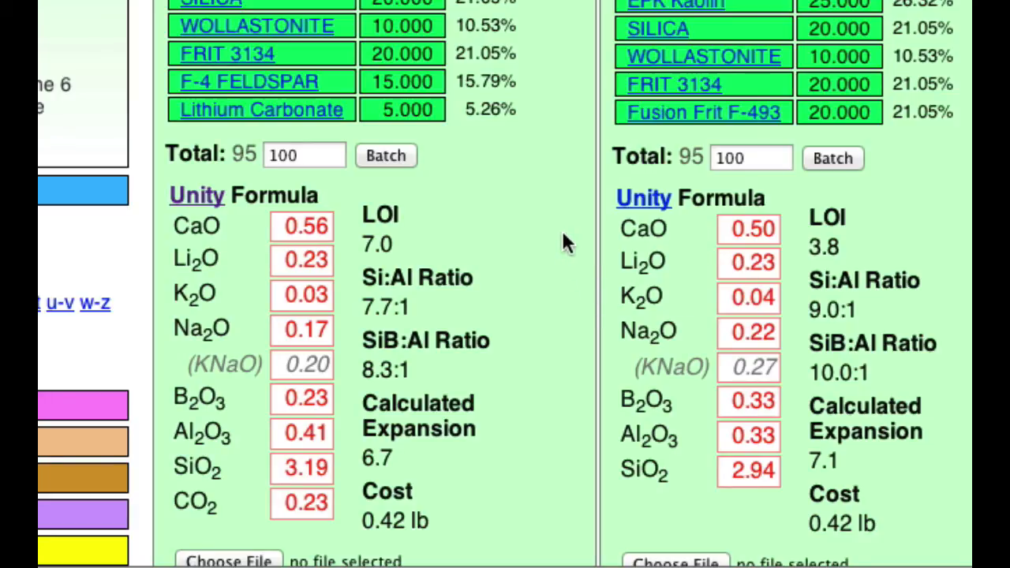
# Enable amount up/down arrows and switch both formulas to non-unity (Li2O 7.38 vs 6.84)
pyautogui.scroll(3, 931, 47)
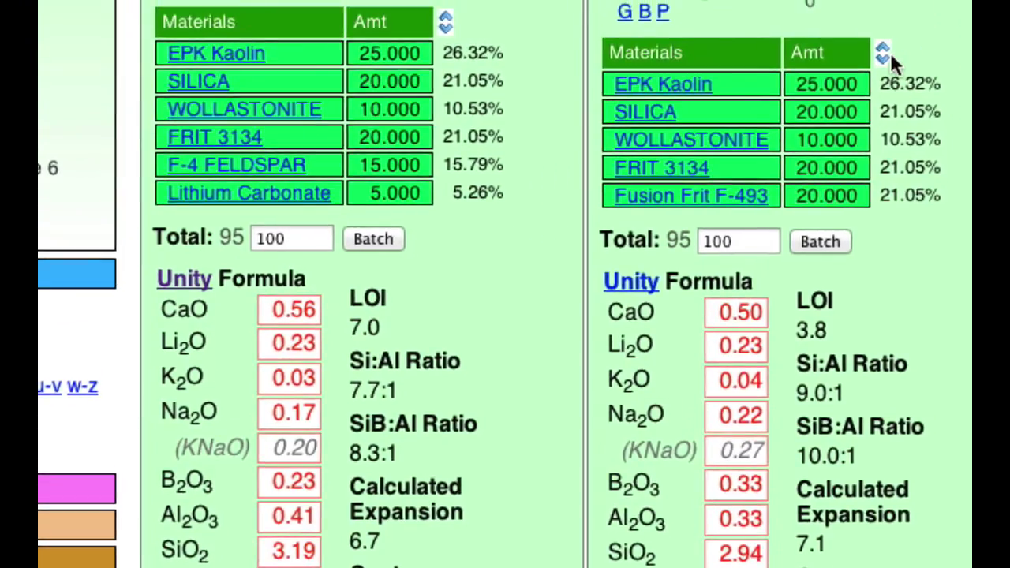
pyautogui.click(882, 52)
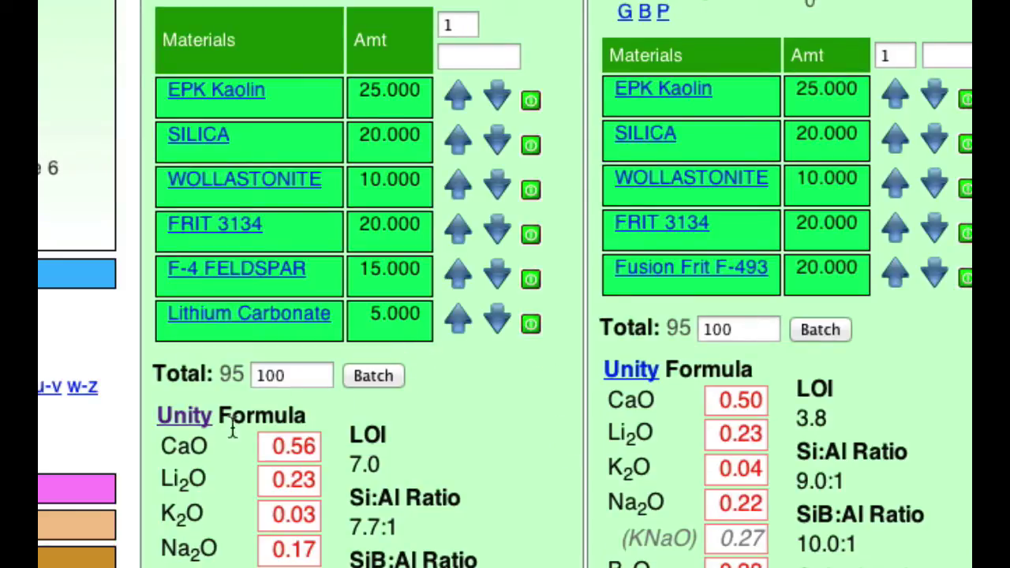
pyautogui.click(196, 416)
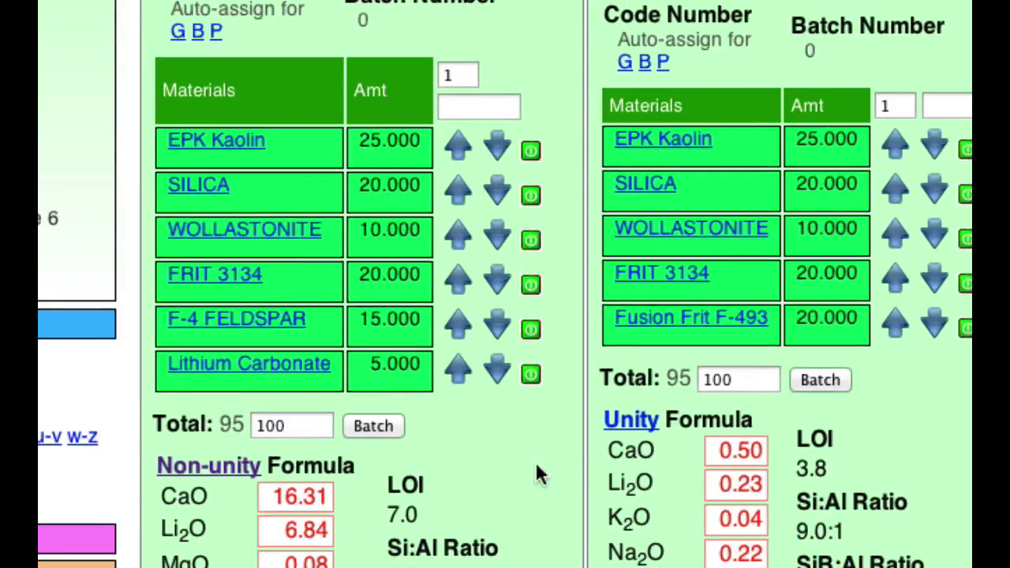
pyautogui.click(637, 422)
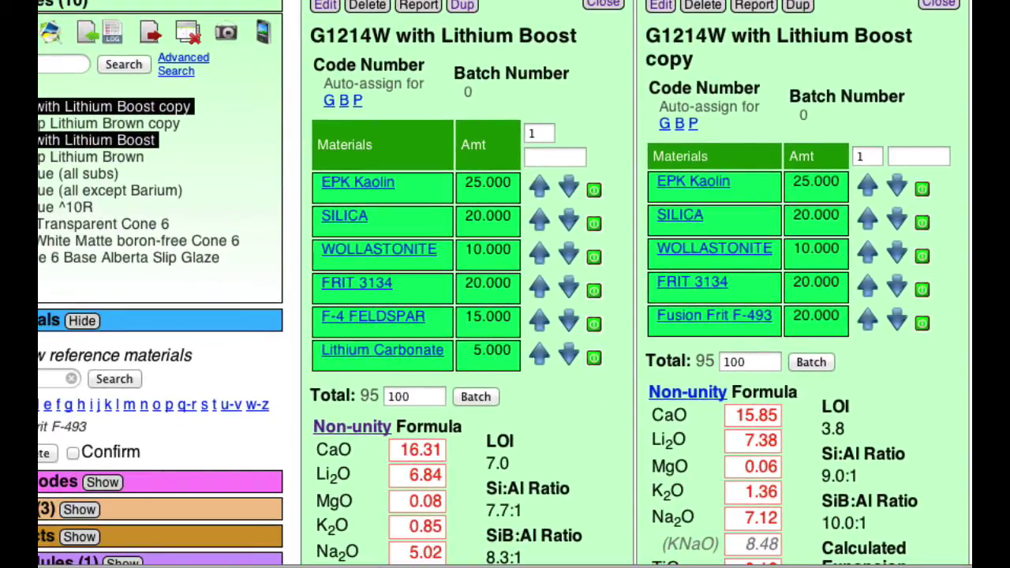
# Zoom the page out to fit both non-unity formulas and mark the copy's CaO 15.85
pyautogui.moveTo(186, 0)
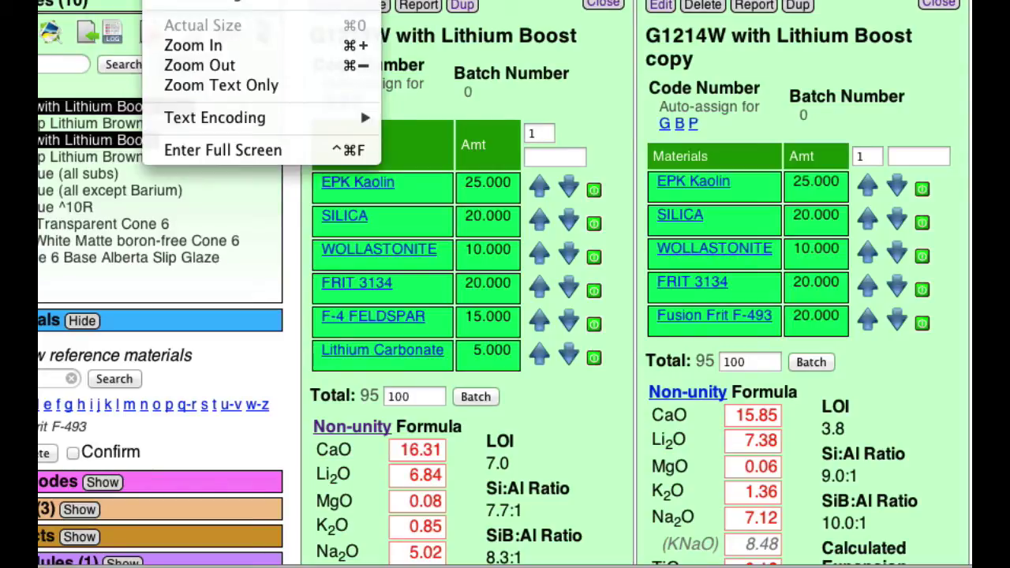
pyautogui.click(209, 67)
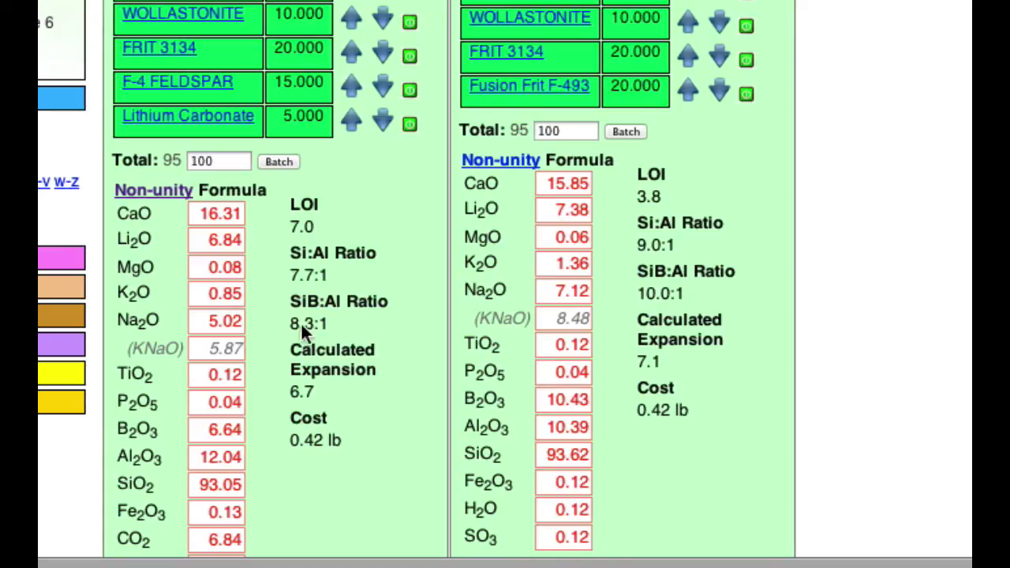
pyautogui.scroll(-1, 405, 134)
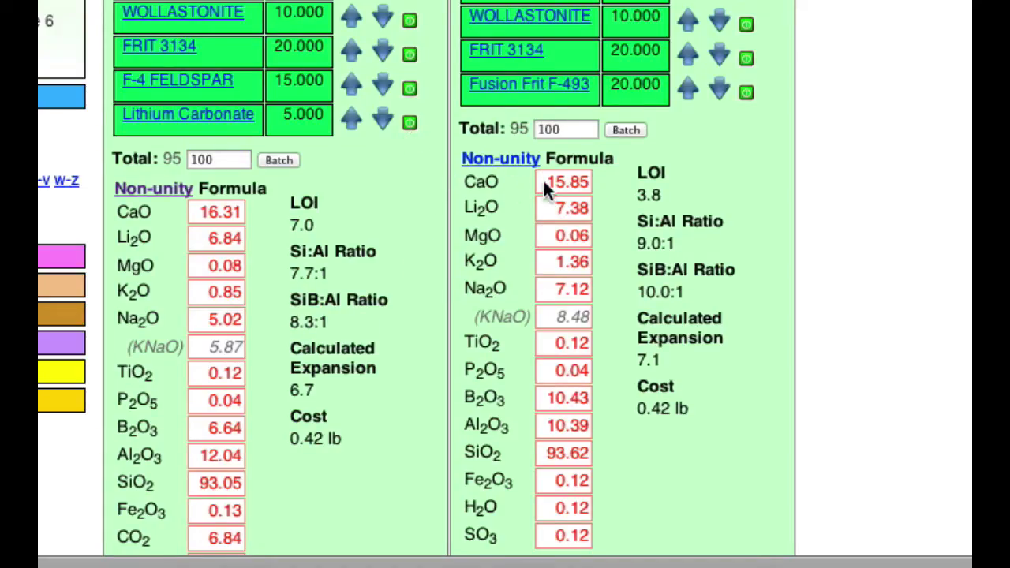
pyautogui.moveTo(545, 182); pyautogui.dragTo(590, 183)
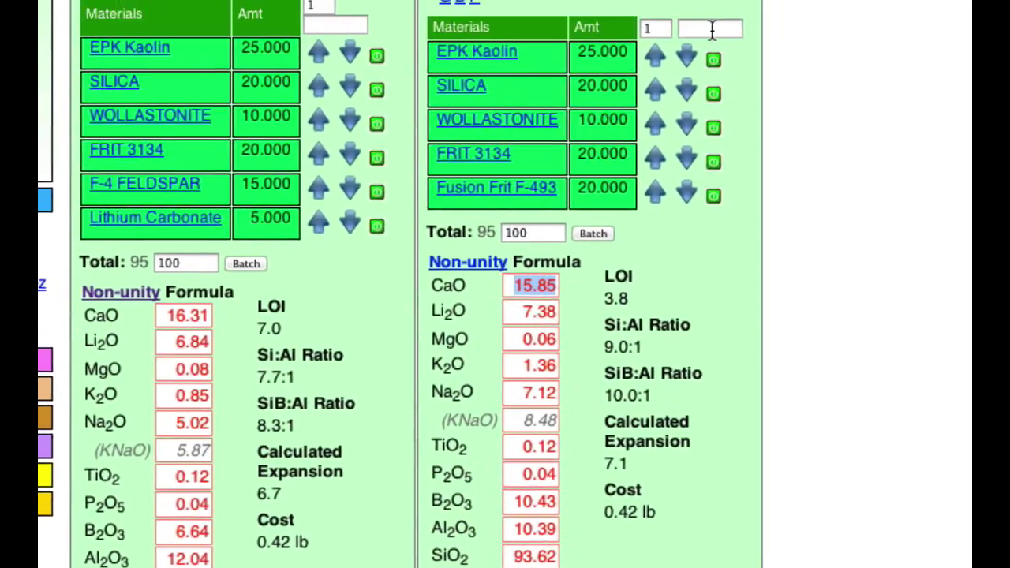
# Highlight Li2O and lower Fusion Frit F-493 from 20 to 18, giving Li2O 6.64
pyautogui.click(710, 28)
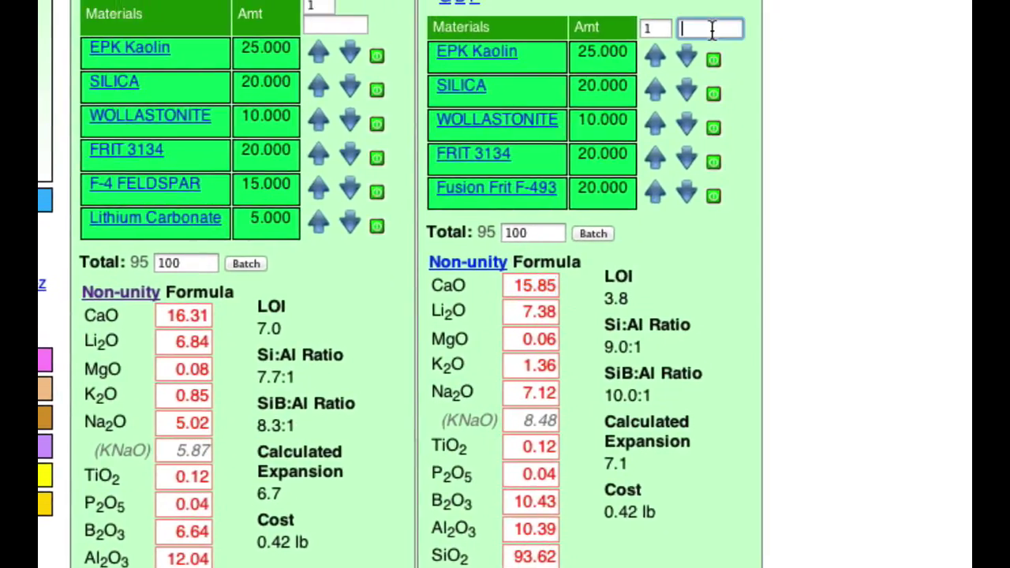
pyautogui.write('Li')
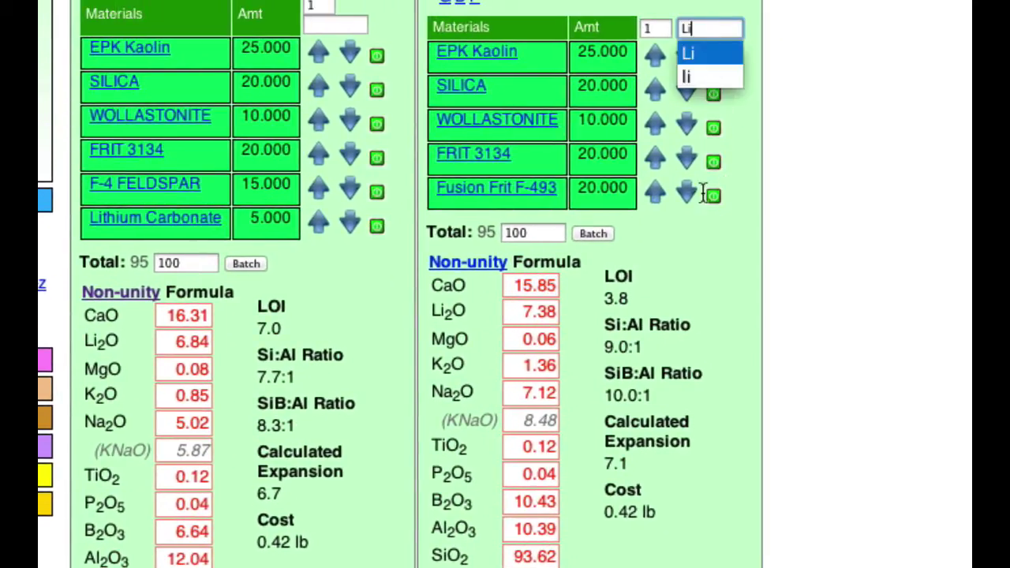
pyautogui.click(691, 204)
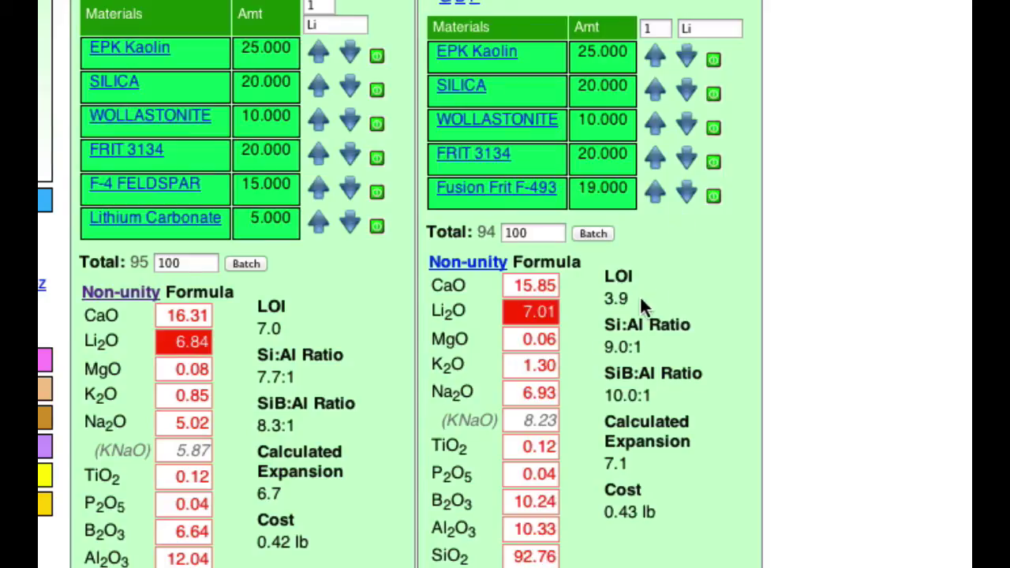
pyautogui.click(686, 193)
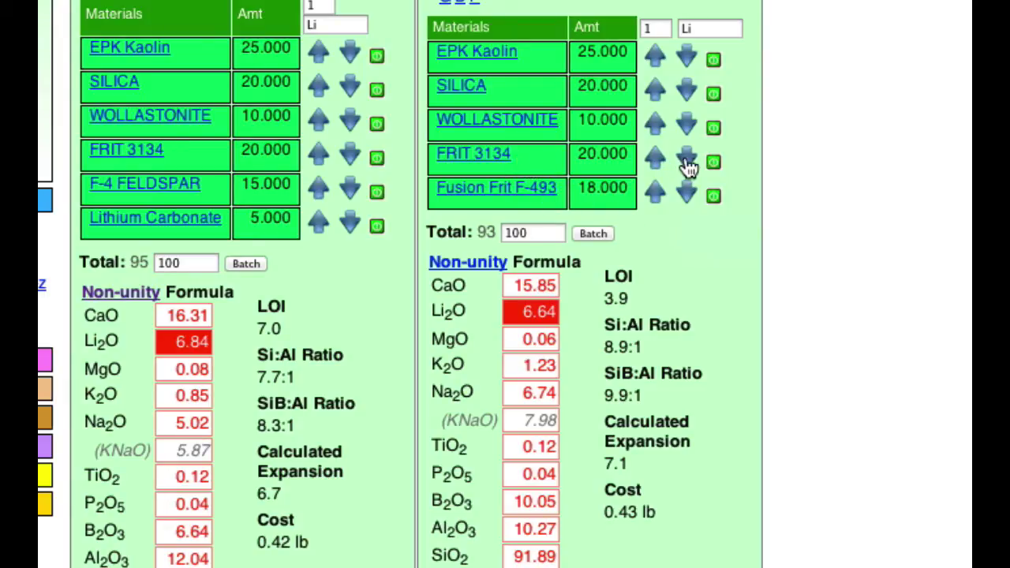
# Highlight KNaO and step the copy's FRIT 3134 down to 8, reaching KNaO 5.98
pyautogui.moveTo(706, 27); pyautogui.dragTo(663, 27)
pyautogui.write('KN')
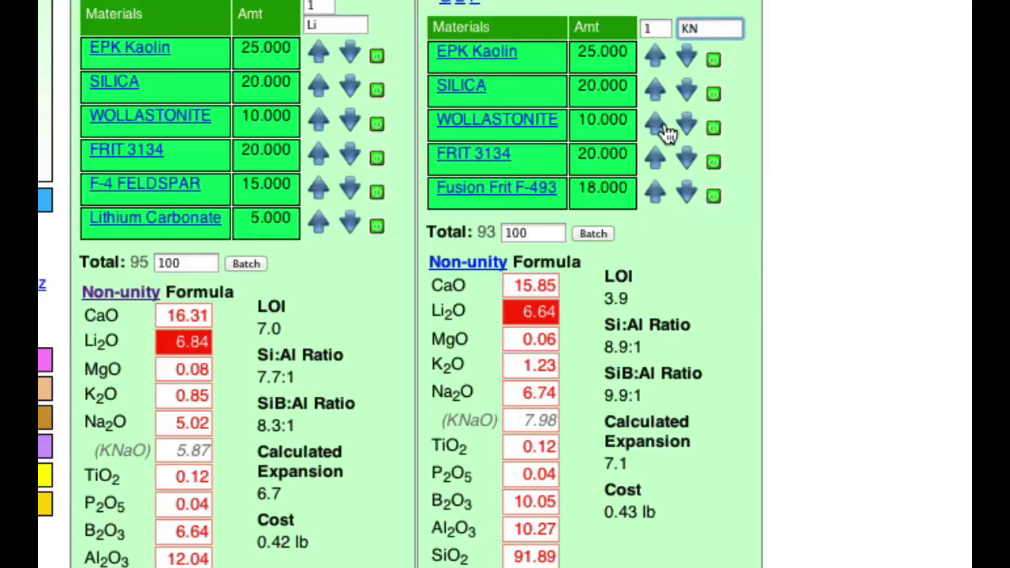
pyautogui.click(689, 162)
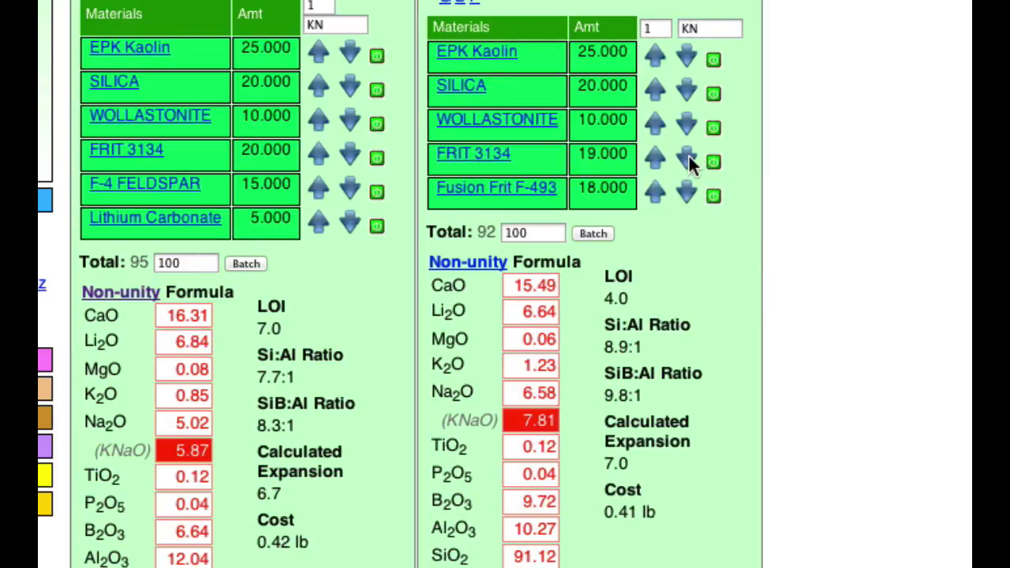
pyautogui.click(688, 156)
pyautogui.click(688, 157)
pyautogui.click(689, 156)
pyautogui.click(689, 156)
pyautogui.click(688, 156)
pyautogui.click(688, 156)
pyautogui.click(688, 156)
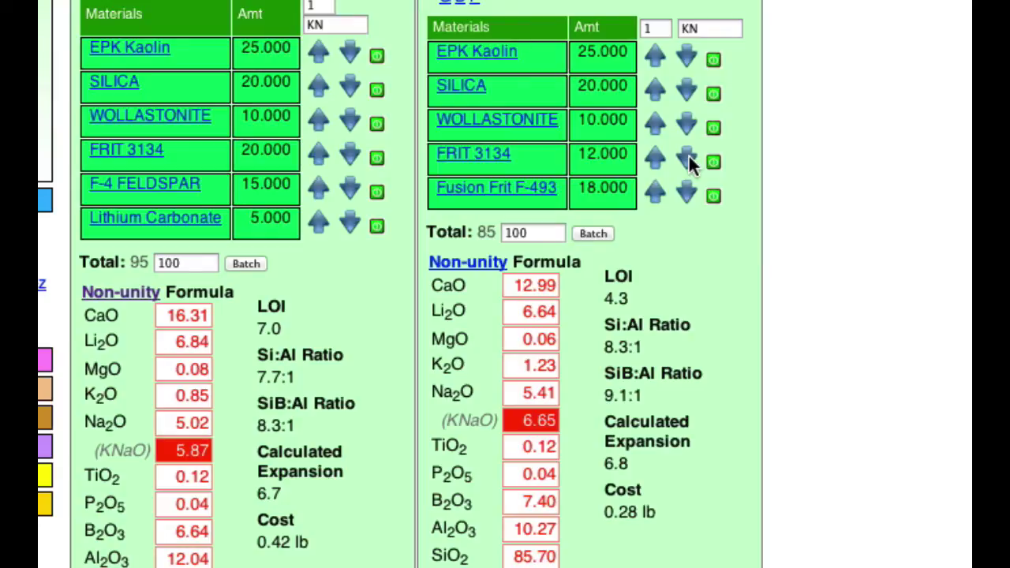
pyautogui.click(688, 156)
pyautogui.click(689, 156)
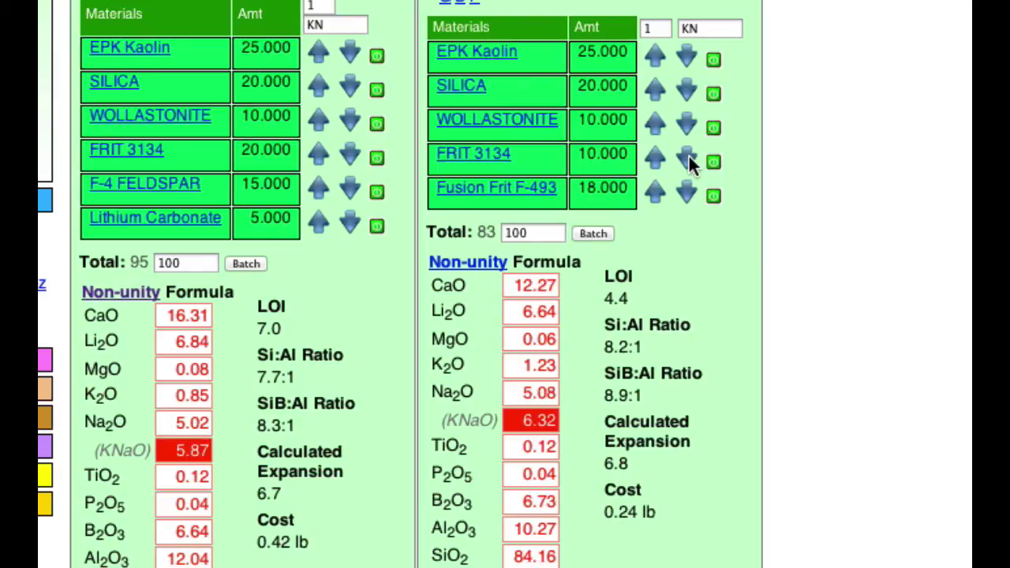
pyautogui.click(689, 156)
pyautogui.click(689, 156)
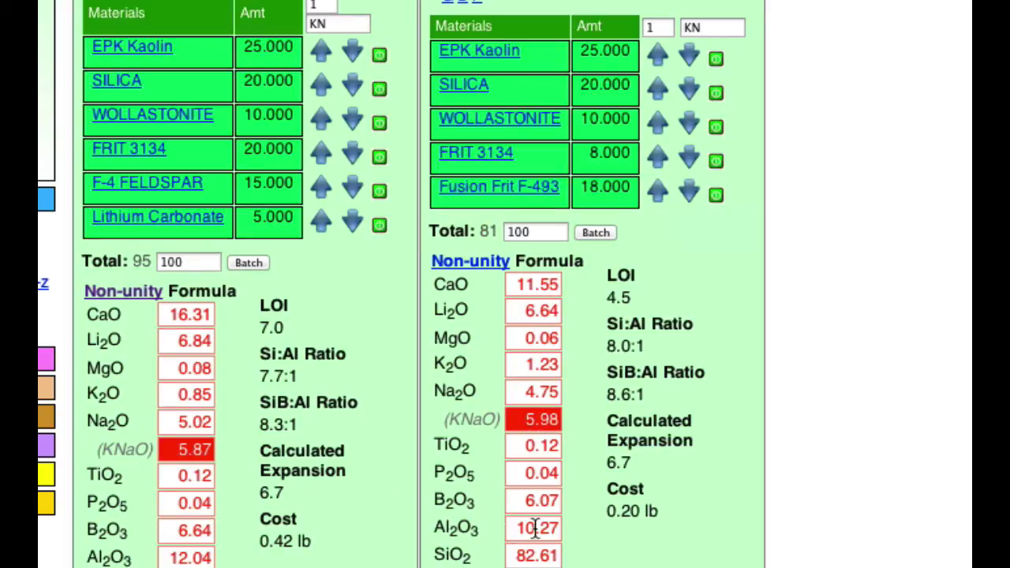
pyautogui.moveTo(523, 500); pyautogui.dragTo(559, 503)
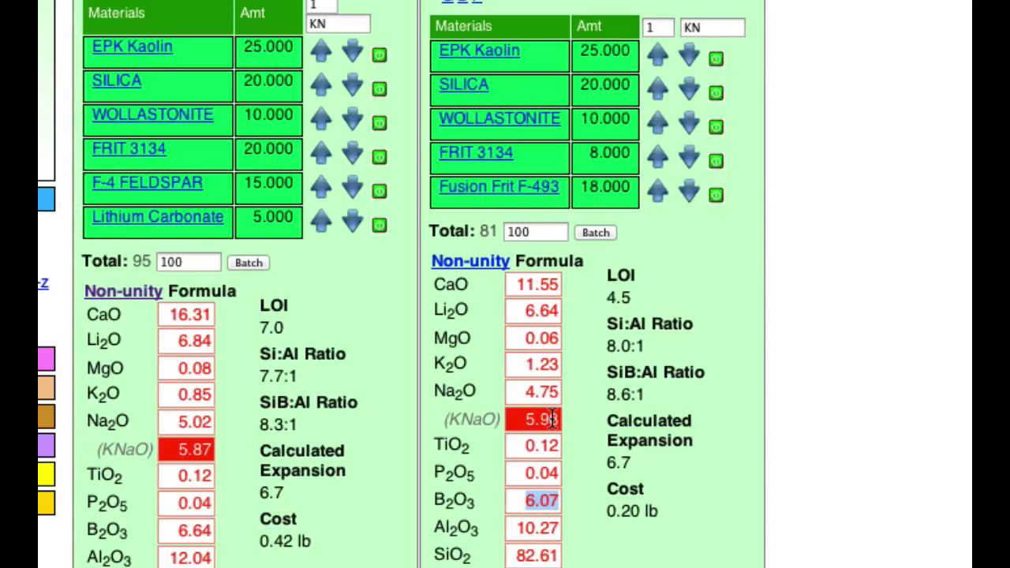
pyautogui.click(520, 530)
pyautogui.moveTo(519, 530); pyautogui.dragTo(557, 529)
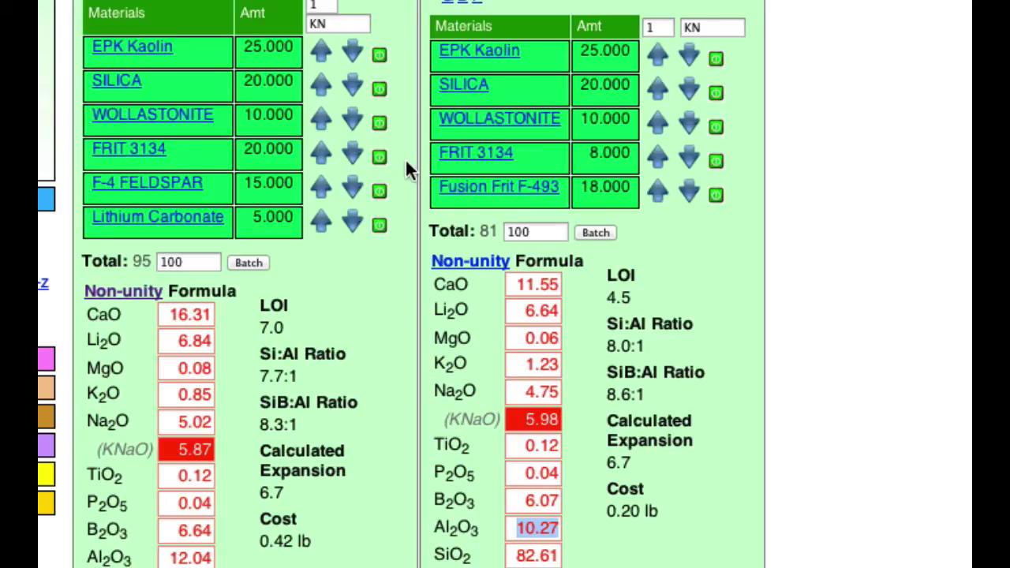
pyautogui.click(404, 243)
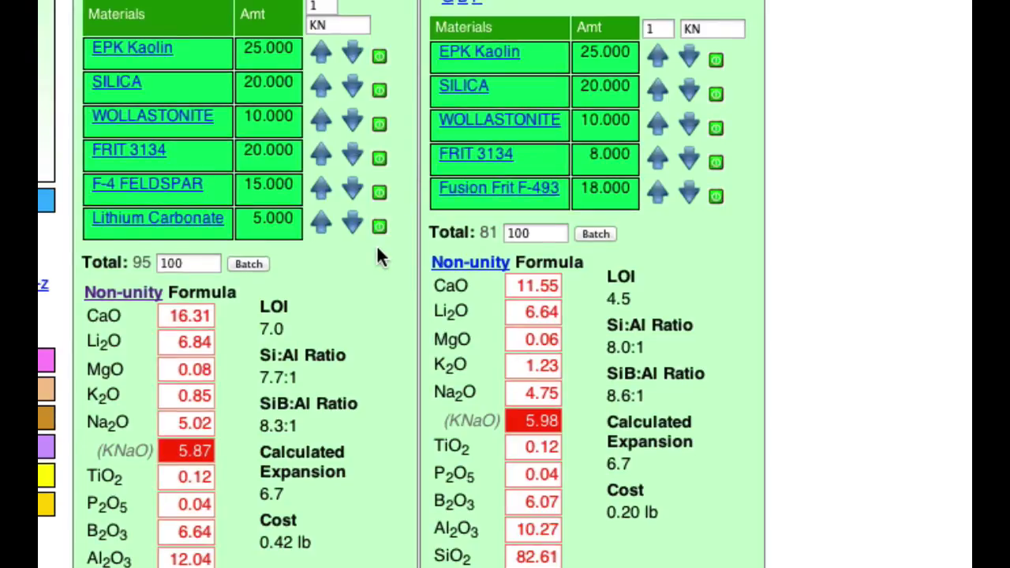
# Search My Materials for 3124 and show Ferro Frit 3124's analysis (Al2O3 9.9%, B2O3 13.8%, CaO 14.2%)
pyautogui.click(477, 151)
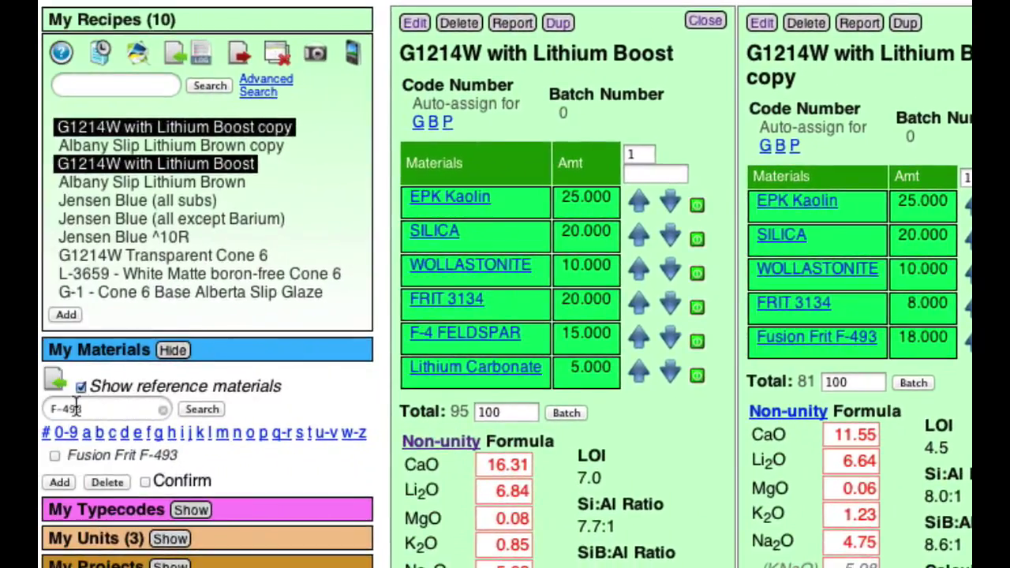
pyautogui.moveTo(102, 408); pyautogui.dragTo(52, 408)
pyautogui.write('3124')
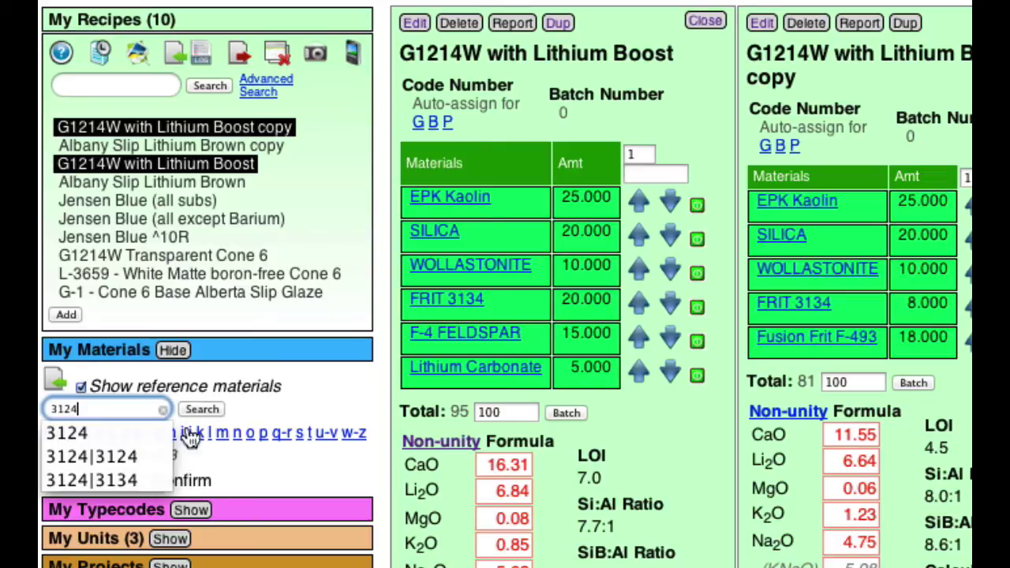
pyautogui.click(202, 409)
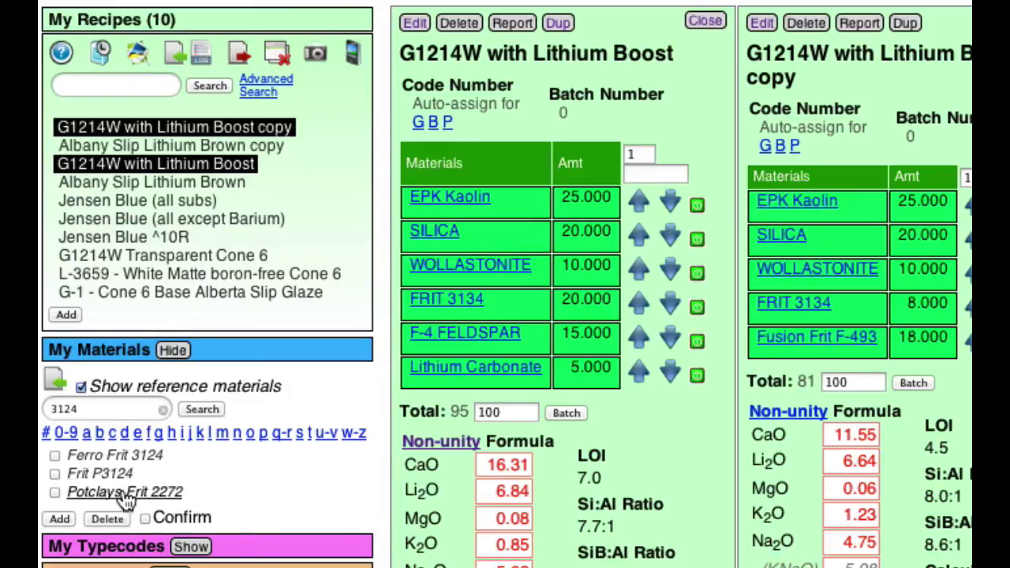
pyautogui.click(119, 455)
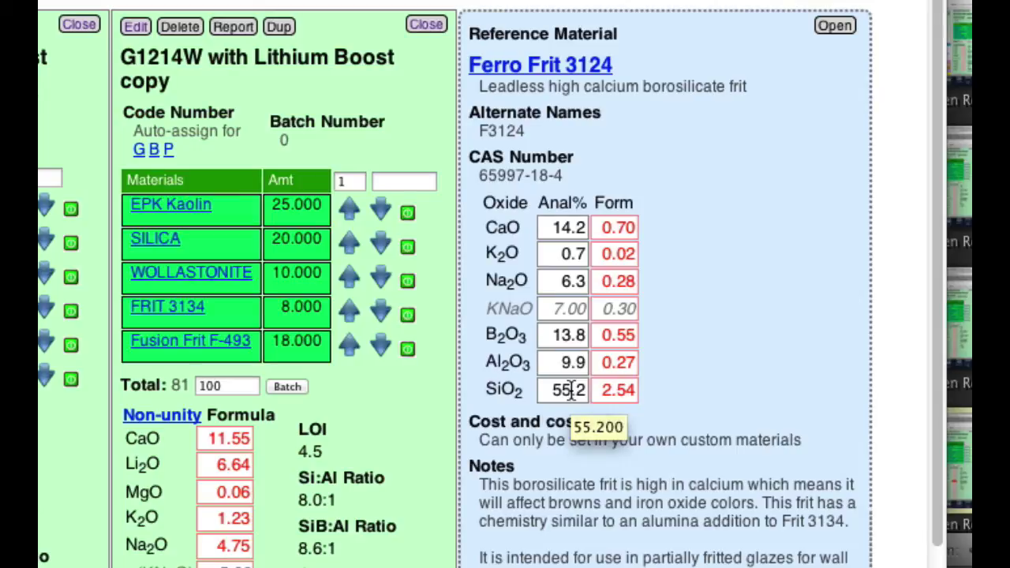
# Correct the fourth material from FRIT 3134 to FRIT 3124 and save the copy
pyautogui.click(136, 28)
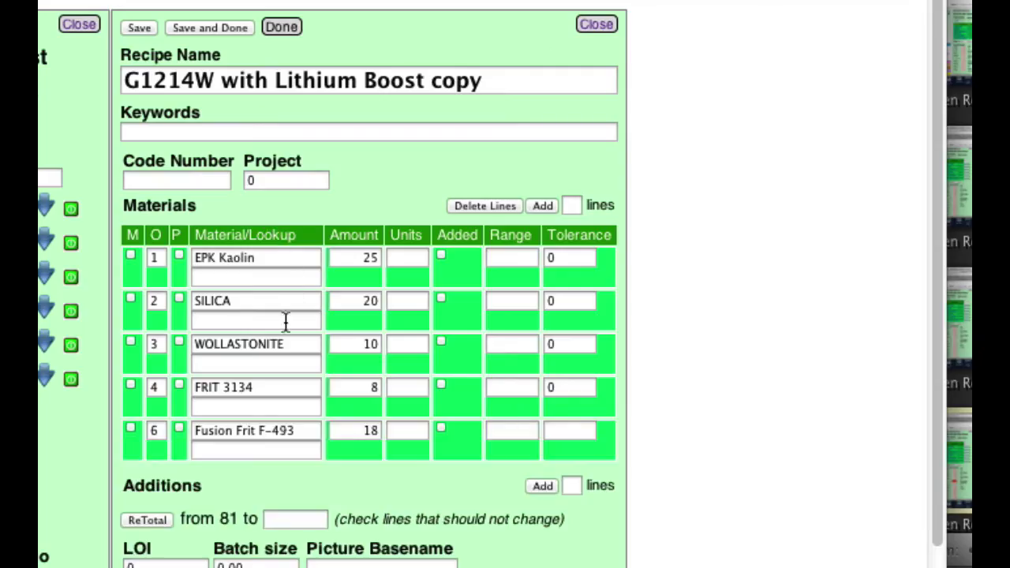
pyautogui.moveTo(238, 393); pyautogui.dragTo(261, 387)
pyautogui.write('24')
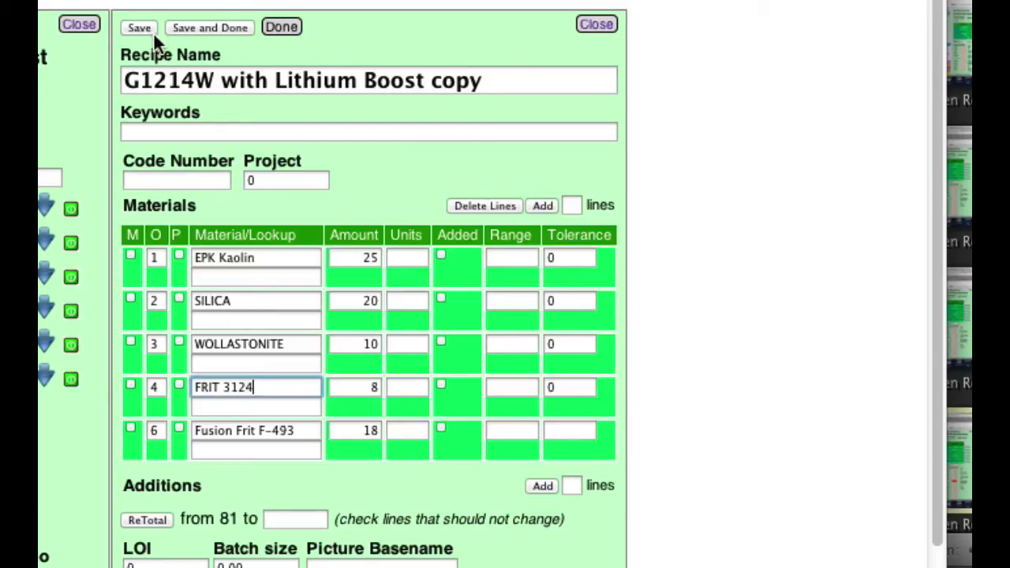
pyautogui.click(196, 25)
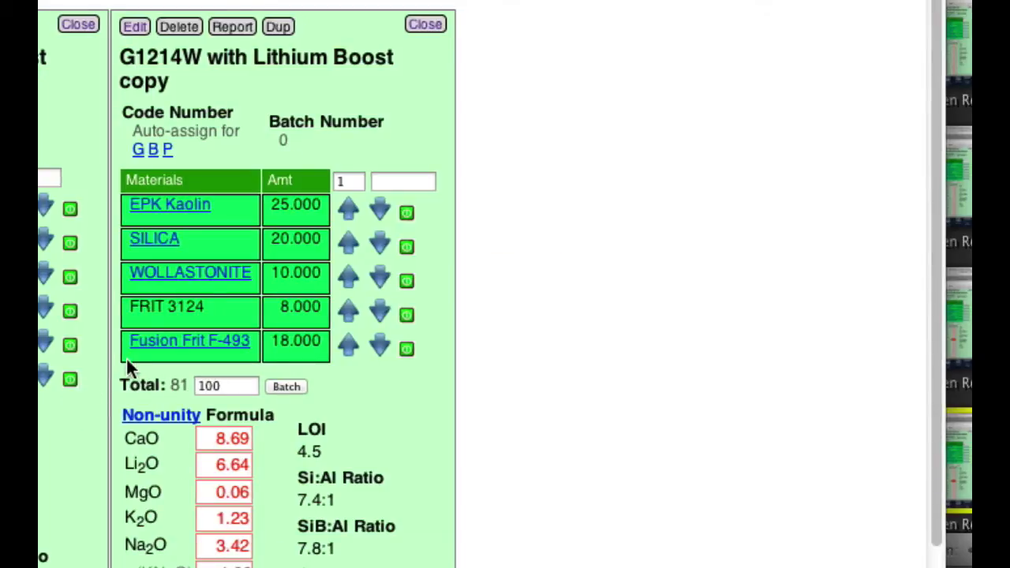
# Rename the material to the linked Ferro Frit 3124 at 8 and save the recipe
pyautogui.click(135, 27)
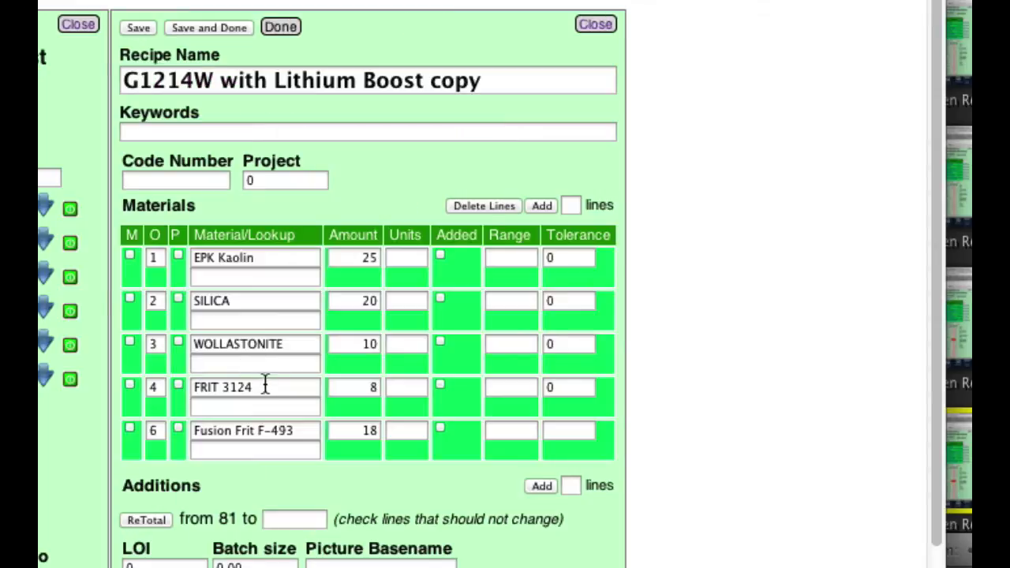
pyautogui.moveTo(266, 387); pyautogui.dragTo(158, 387)
pyautogui.write('Ferro Frit ')
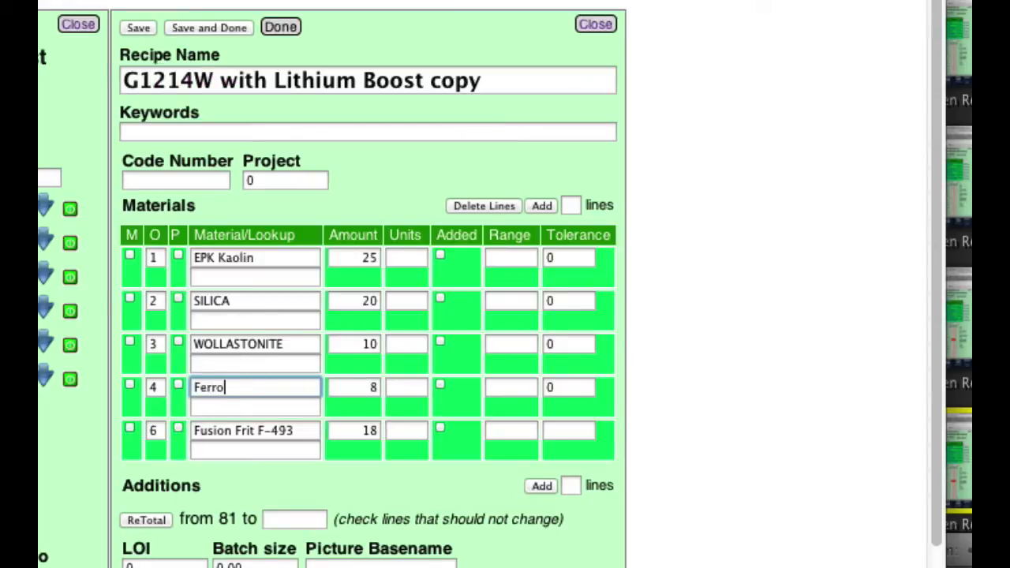
pyautogui.write('3124')
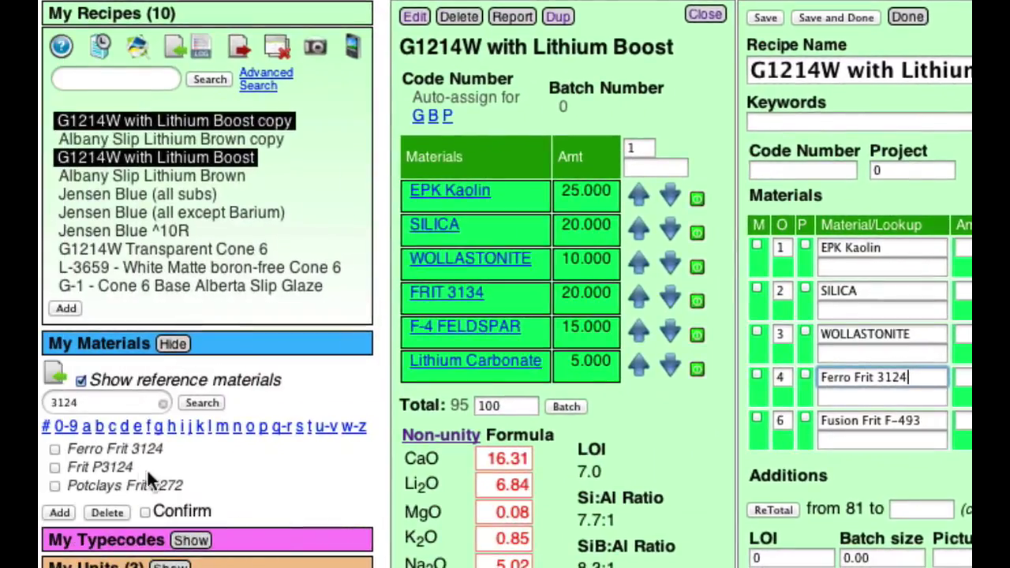
pyautogui.click(826, 19)
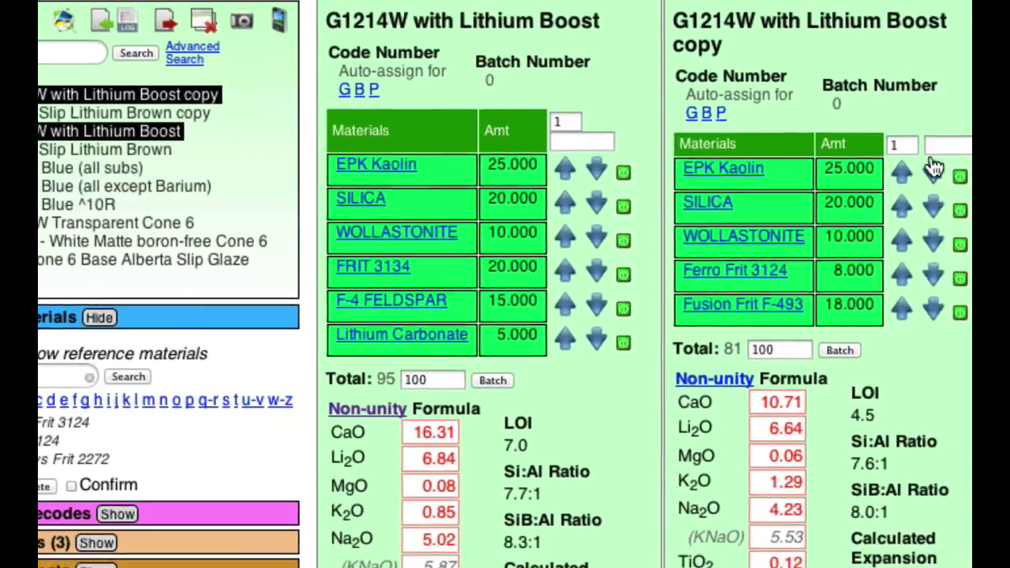
pyautogui.click(942, 145)
# Track B2O3 and raise Ferro Frit 3124 by nine units to 17
pyautogui.write('B2')
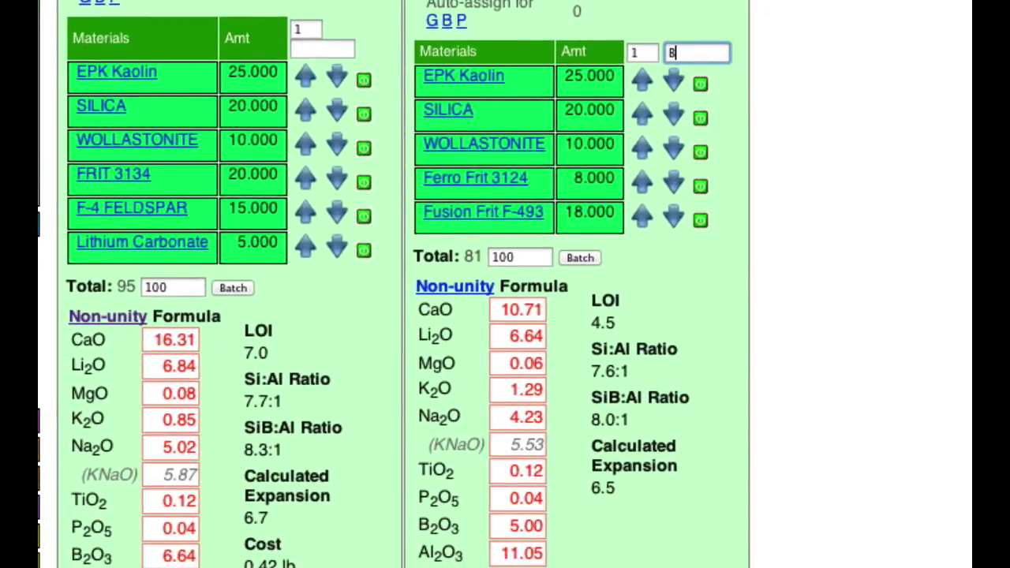
pyautogui.click(641, 182)
pyautogui.click(640, 182)
pyautogui.click(641, 182)
pyautogui.click(640, 183)
pyautogui.click(640, 183)
pyautogui.click(640, 182)
pyautogui.click(641, 182)
pyautogui.click(640, 183)
pyautogui.click(641, 182)
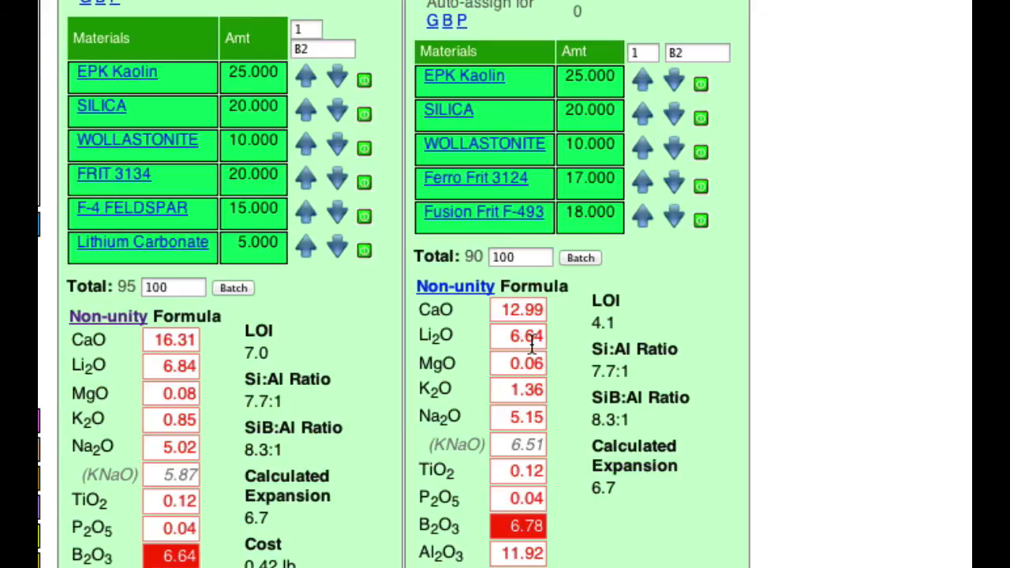
# Set the adjustment step to 0.5 and raise Fusion Frit F-493 to 18.5
pyautogui.click(647, 52)
pyautogui.press('BackSpace')
pyautogui.write('.5')
pyautogui.click(645, 216)
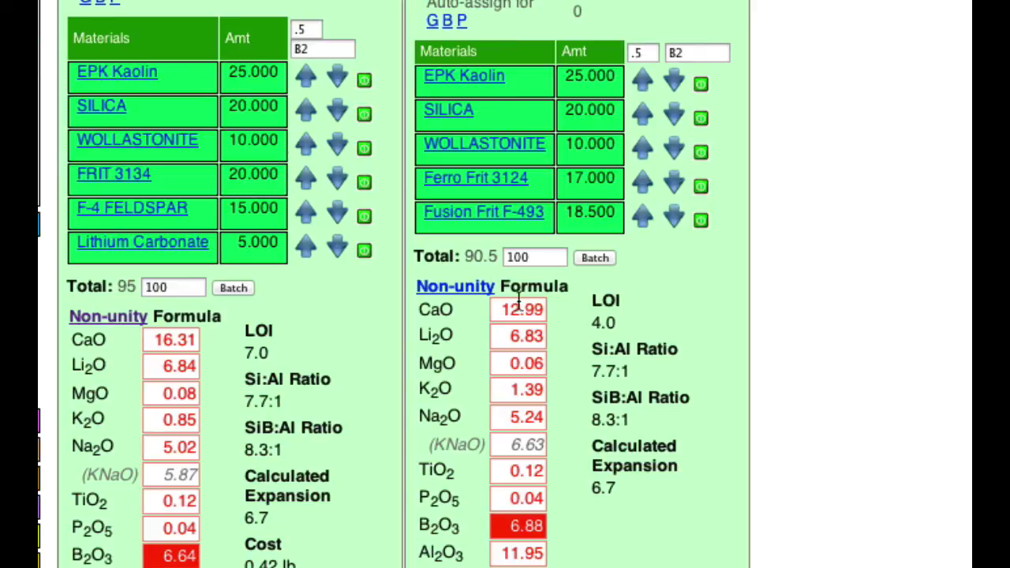
# With a step of 2 and CaO tracked, raise Wollastonite to 14
pyautogui.doubleClick(643, 52)
pyautogui.write('2')
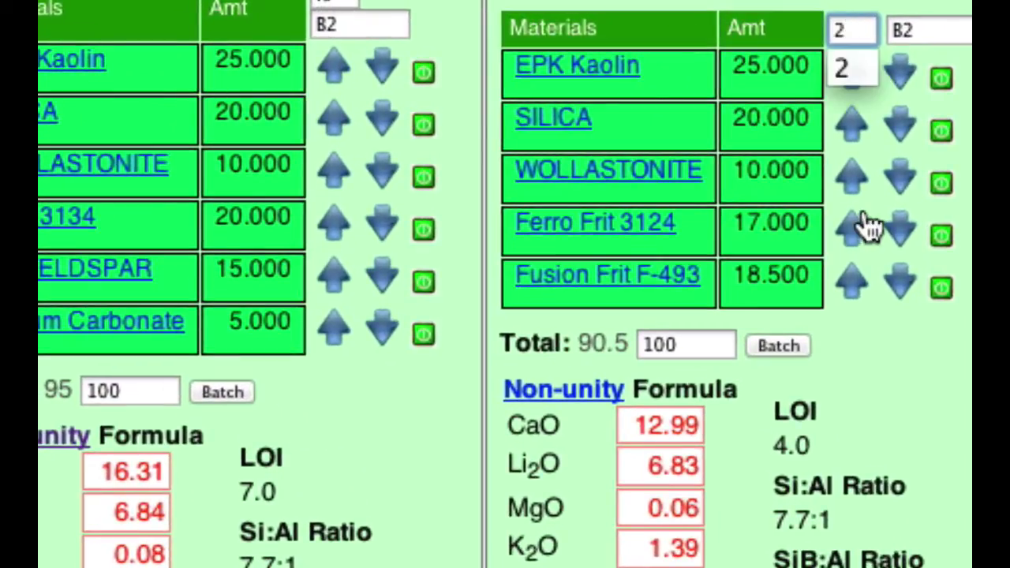
pyautogui.click(856, 189)
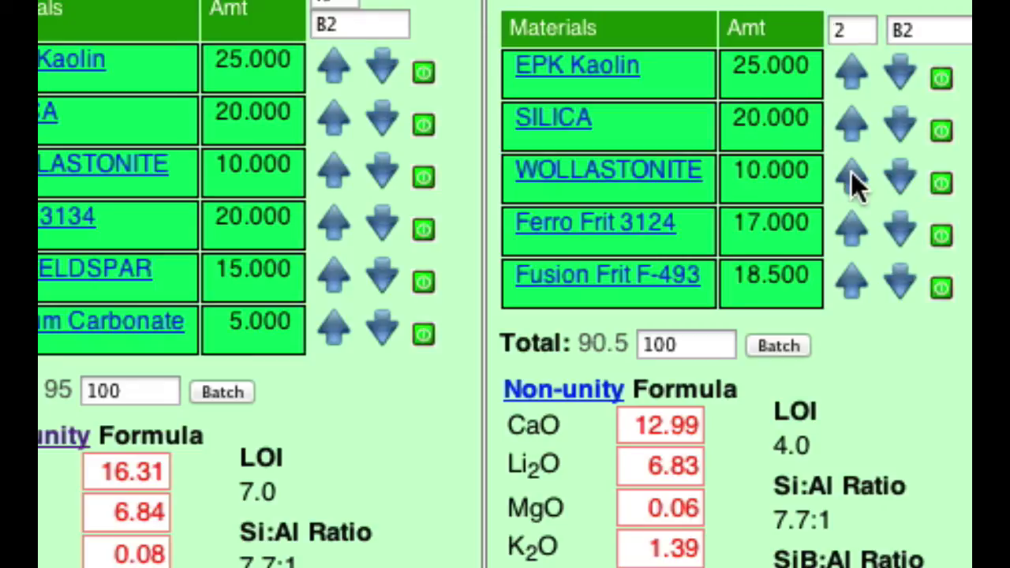
pyautogui.click(857, 189)
pyautogui.doubleClick(926, 32)
pyautogui.write('Ca')
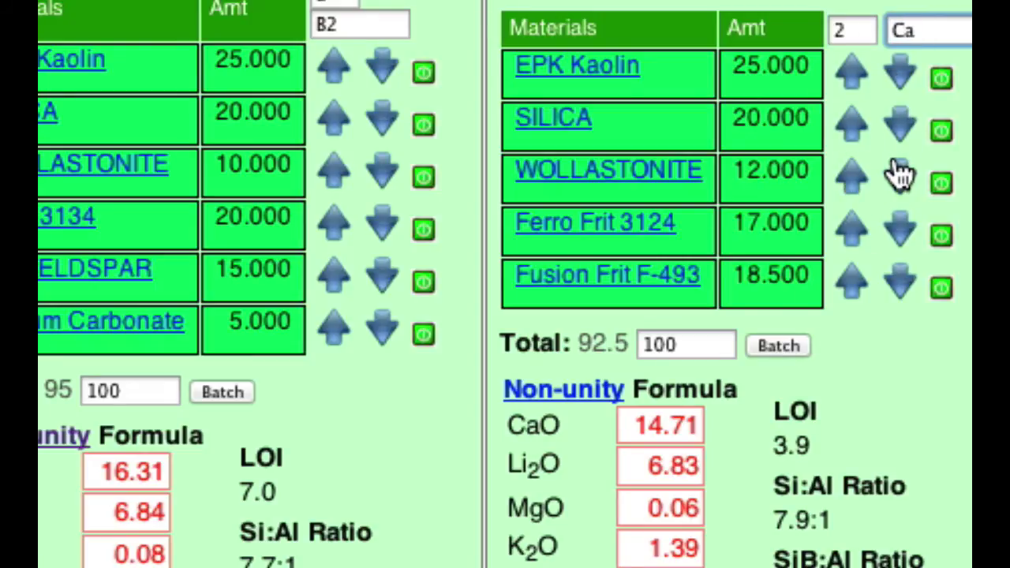
pyautogui.click(852, 167)
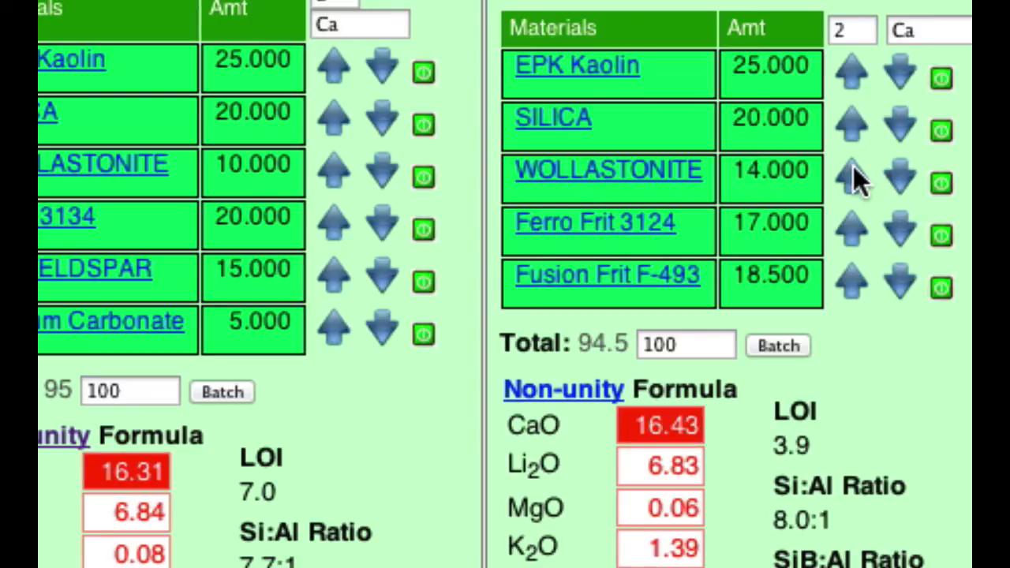
# Set the step back to 1 and track B2O3 to trim Ferro Frit 3124 to 16
pyautogui.doubleClick(852, 31)
pyautogui.write('1')
pyautogui.press('Tab')
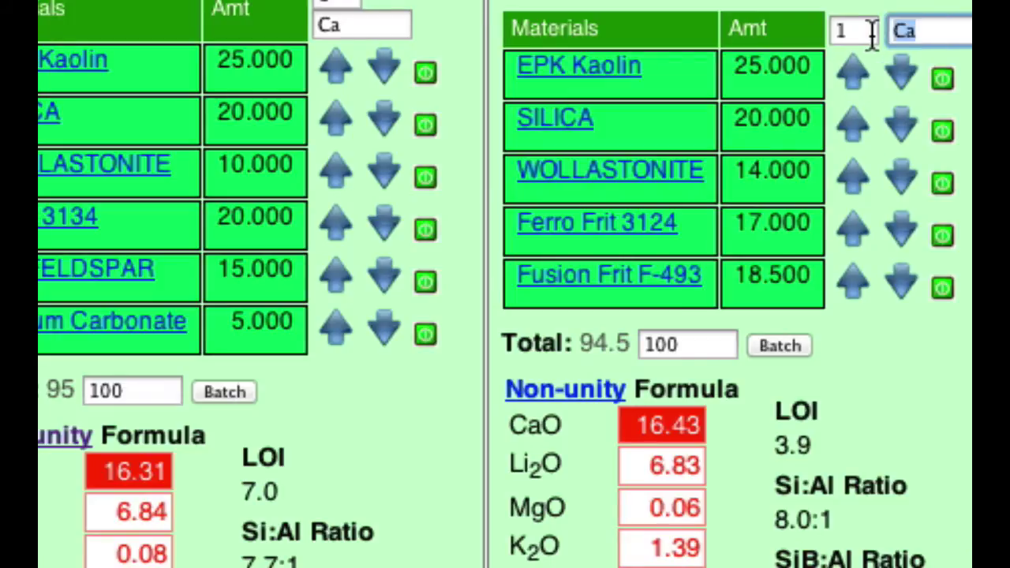
pyautogui.write('B2')
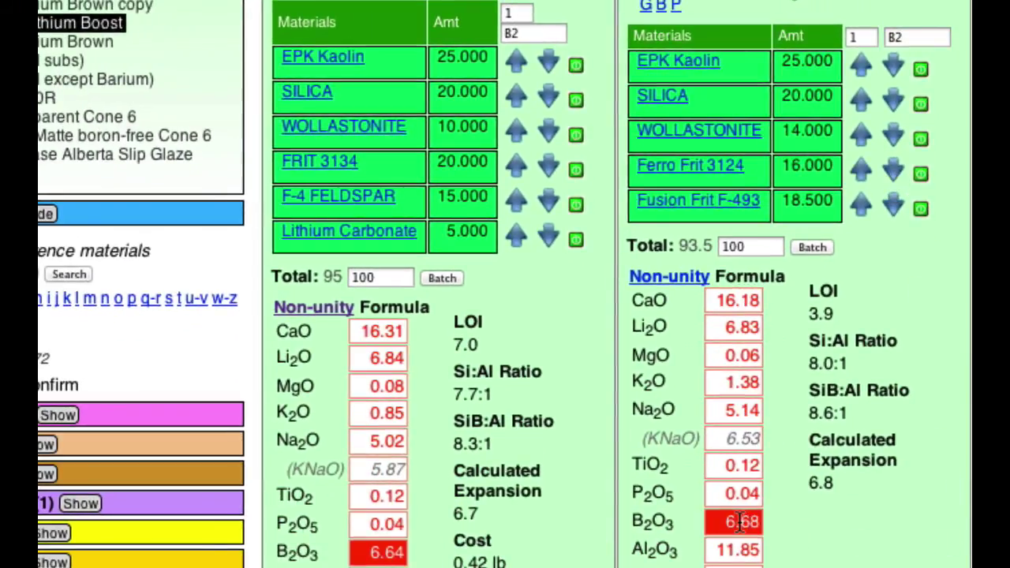
# Track Al2O3 and raise EPK Kaolin by one unit to 26
pyautogui.moveTo(923, 37); pyautogui.dragTo(880, 36)
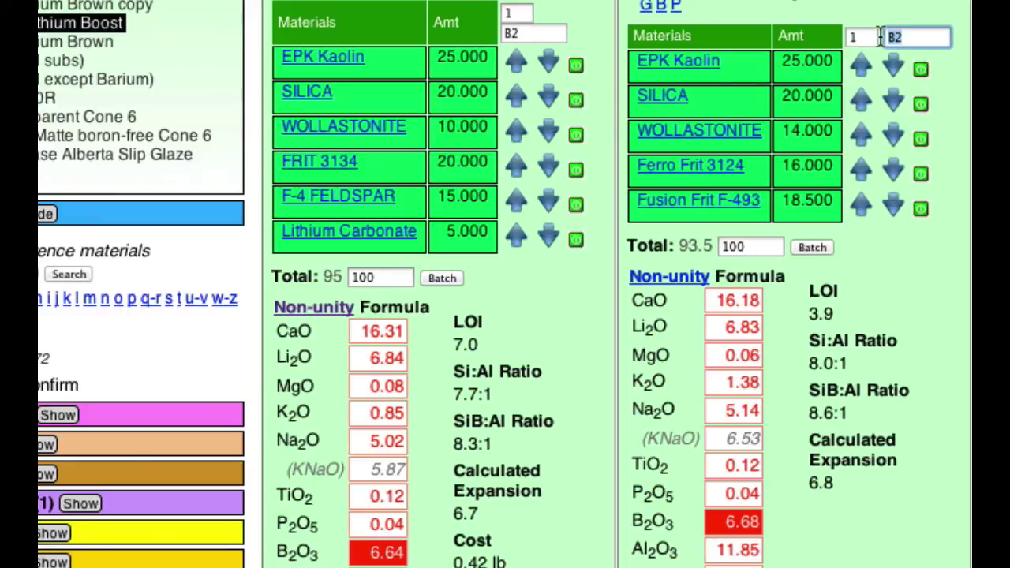
pyautogui.write('Al')
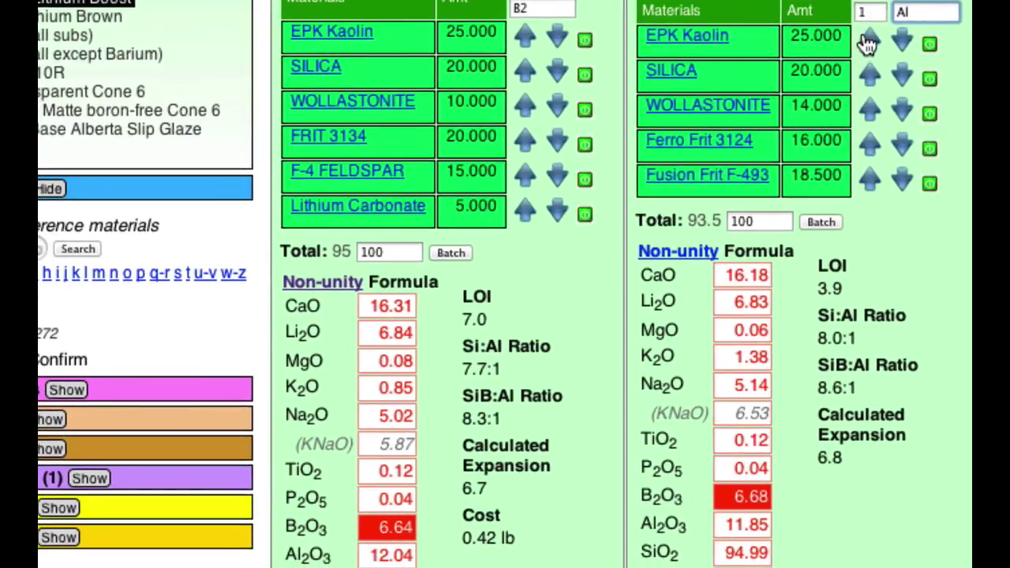
pyautogui.click(872, 46)
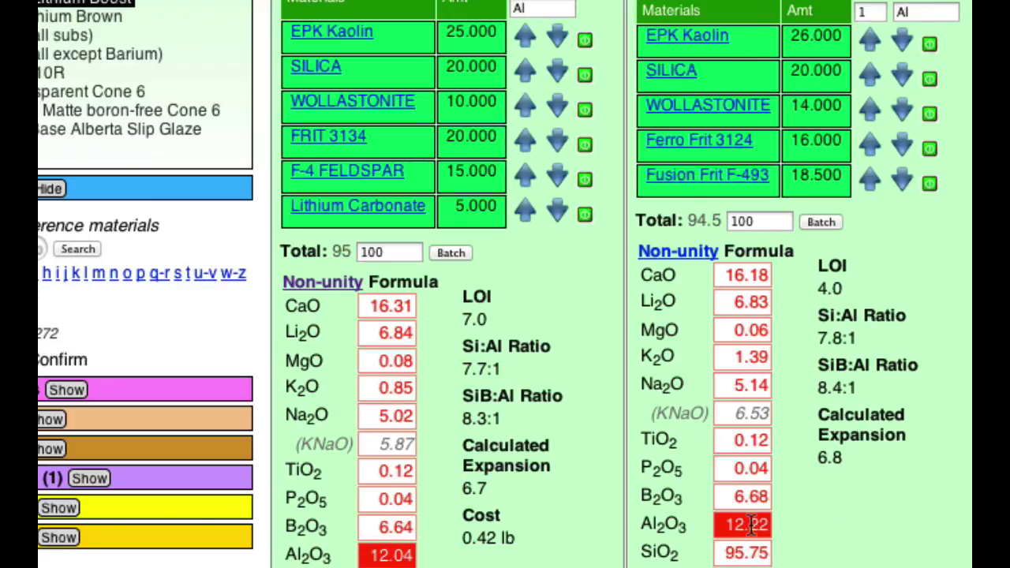
# Track SiO2 with a 0.5 step and lower Silica three steps to 18.5
pyautogui.doubleClick(919, 12)
pyautogui.write('Si')
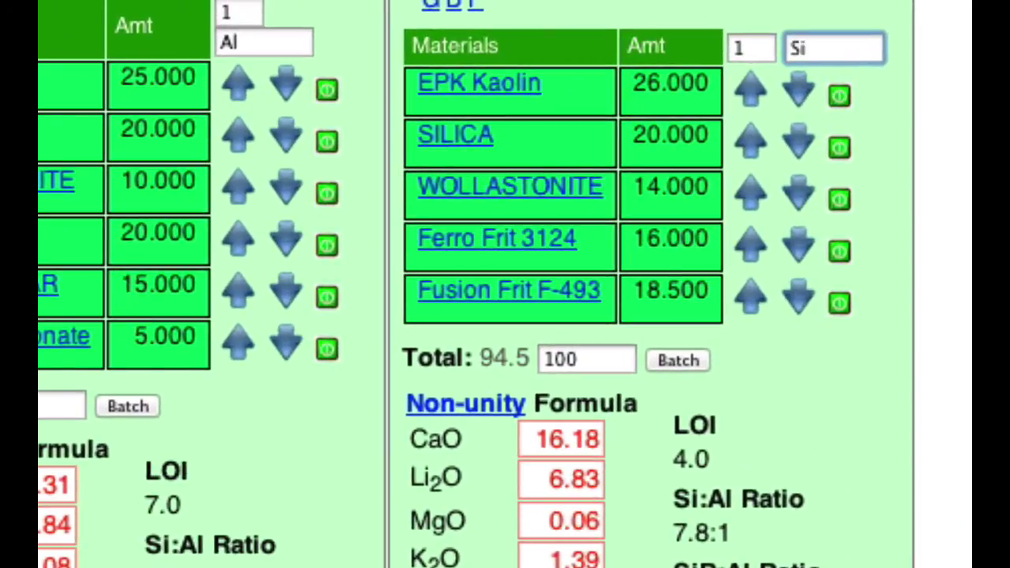
pyautogui.moveTo(751, 48); pyautogui.dragTo(691, 45)
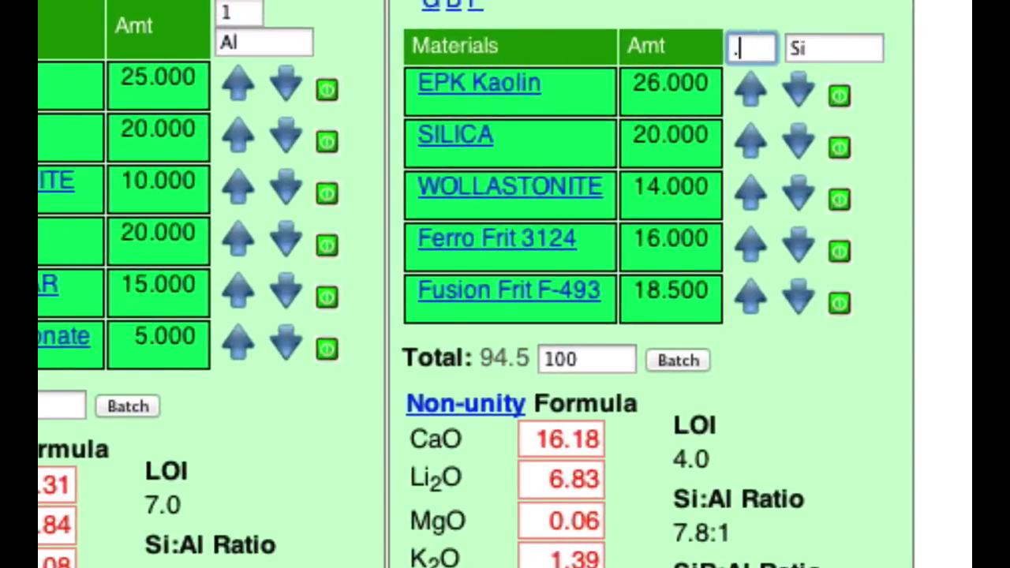
pyautogui.write('.5')
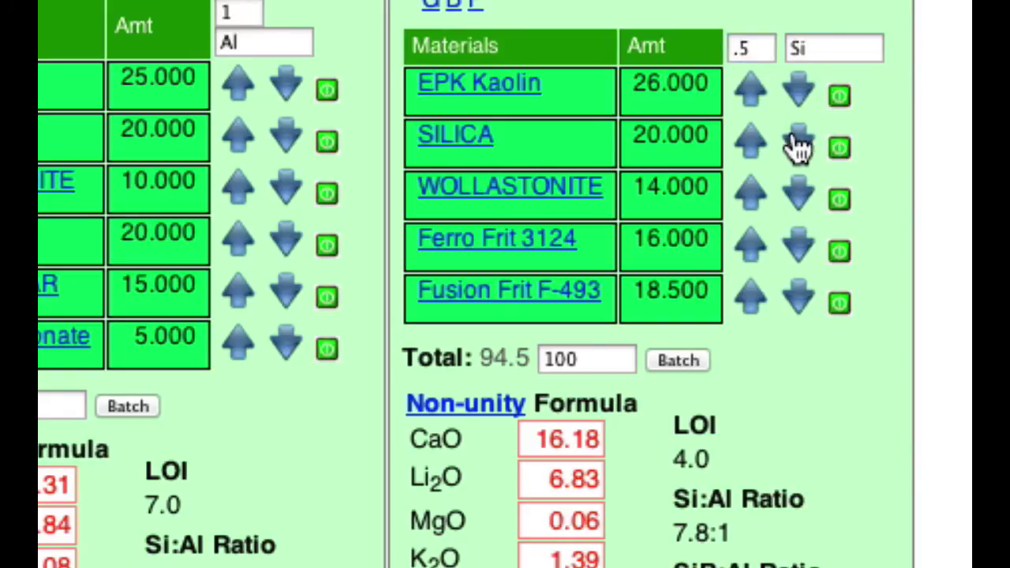
pyautogui.click(798, 146)
pyautogui.click(798, 146)
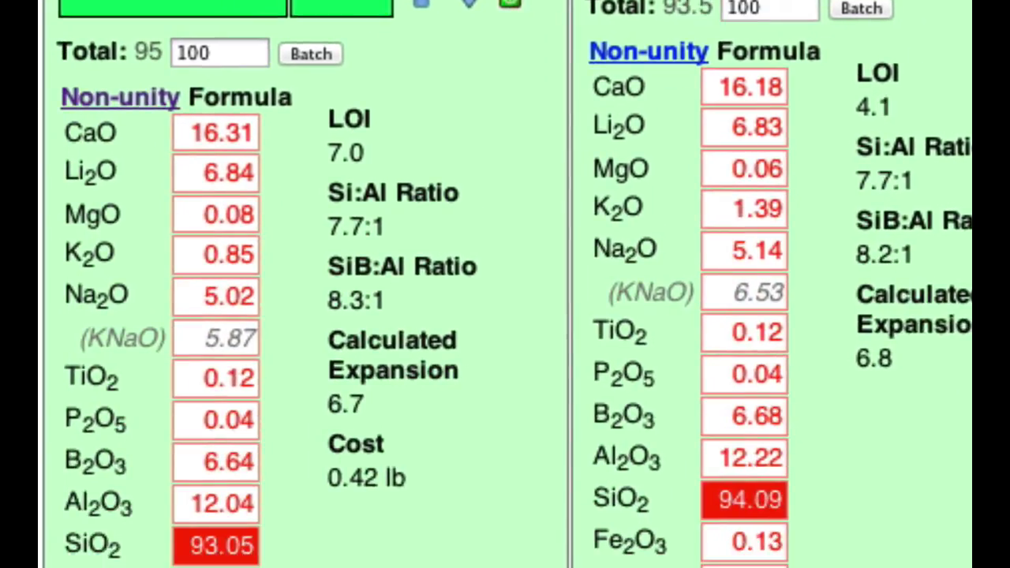
pyautogui.press('Down')
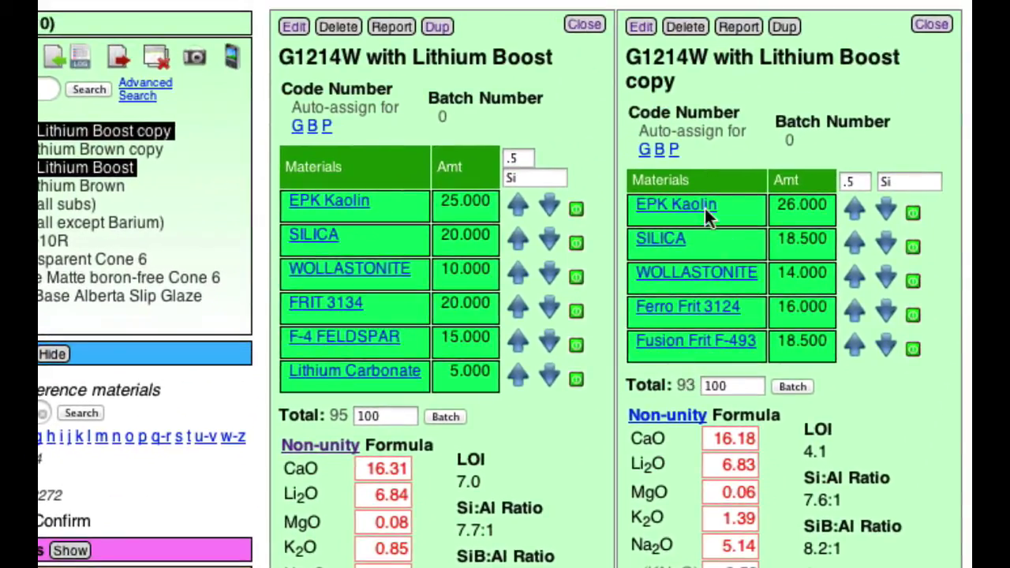
# Retotal the G1214W copy's amounts from 93 to 100
pyautogui.click(641, 26)
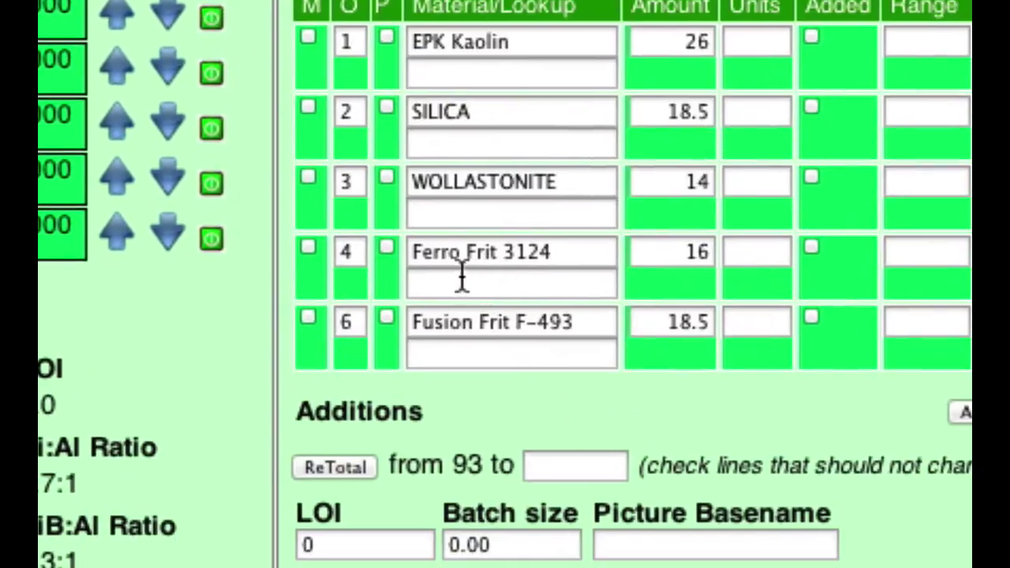
pyautogui.click(537, 467)
pyautogui.write('100')
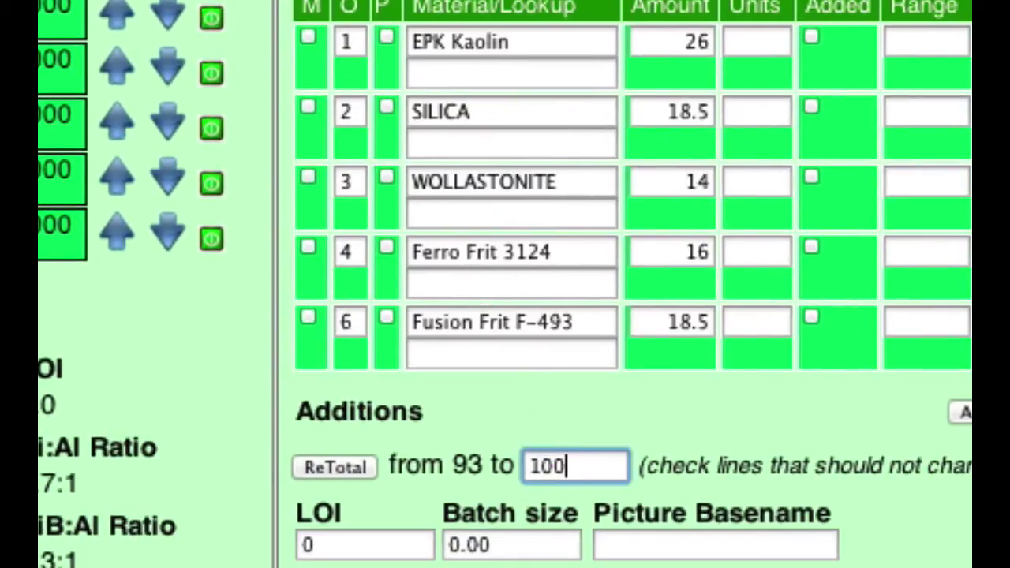
pyautogui.click(325, 468)
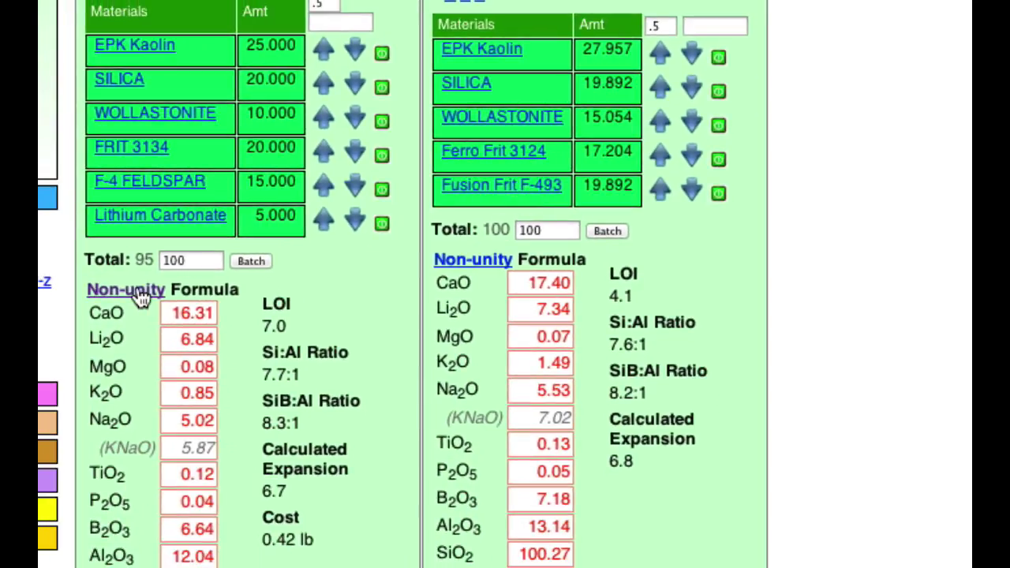
# Show the original and the copy as unity formulas, then open the copy's Recipe Report
pyautogui.click(197, 298)
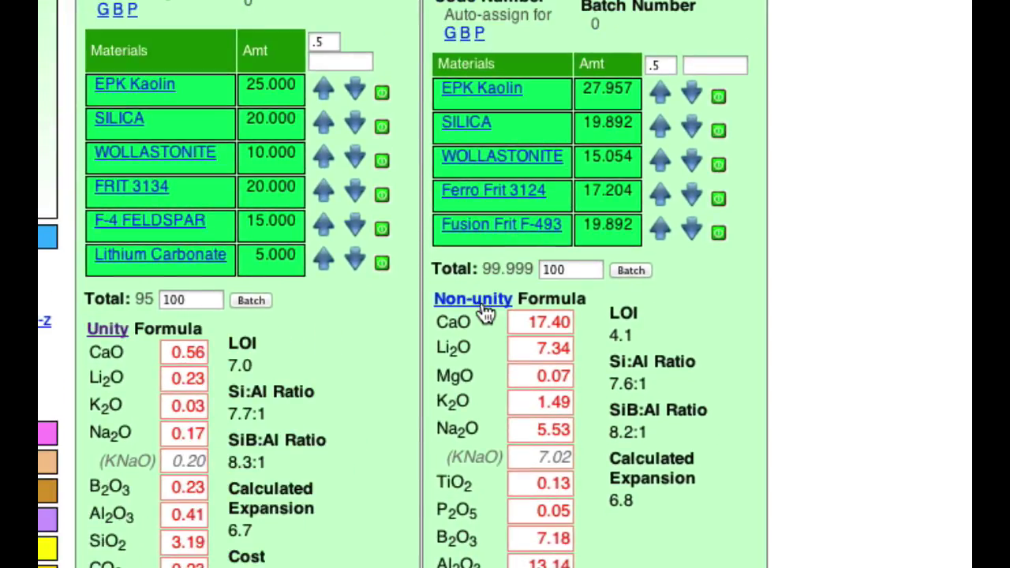
pyautogui.click(478, 303)
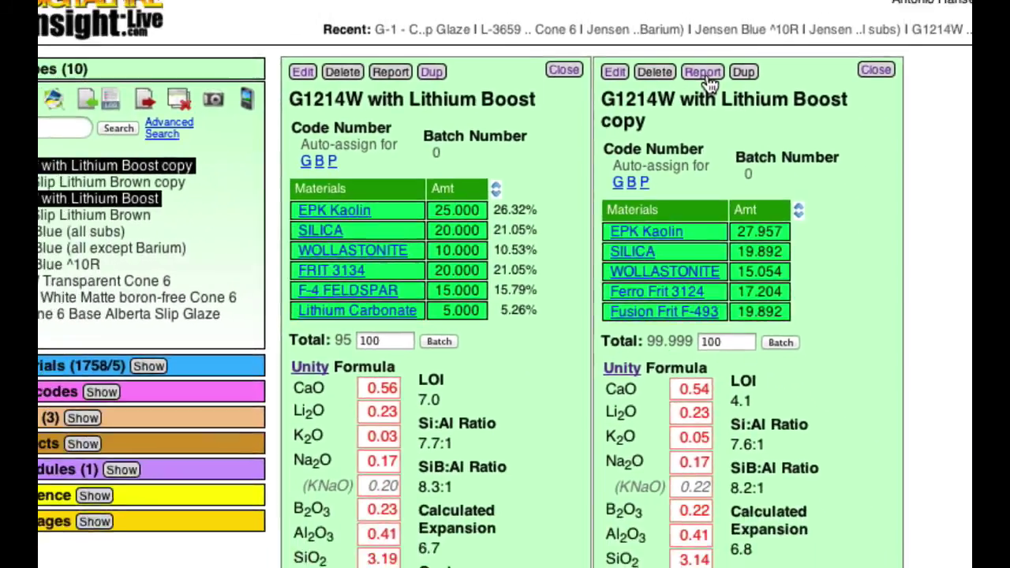
pyautogui.click(710, 30)
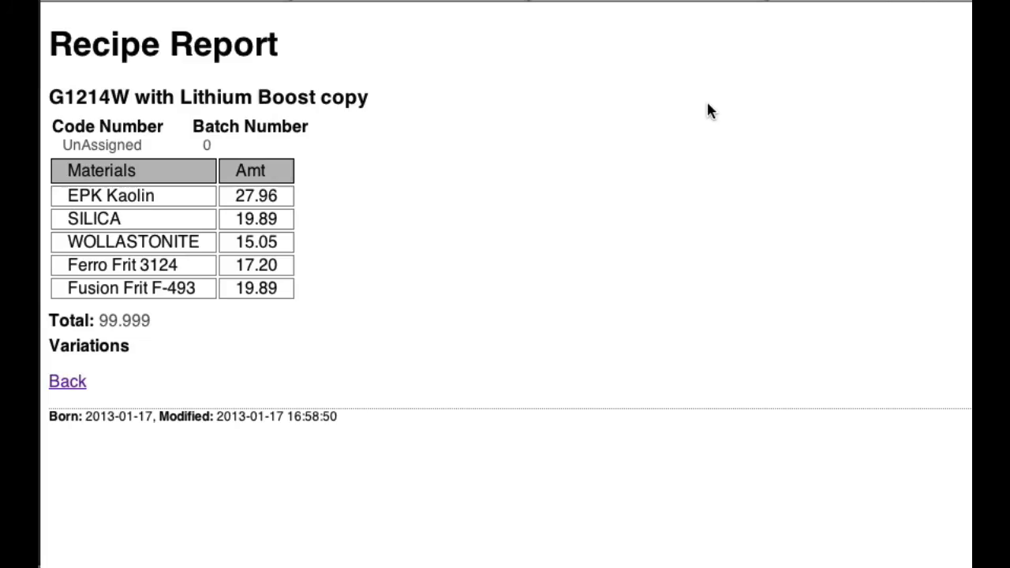